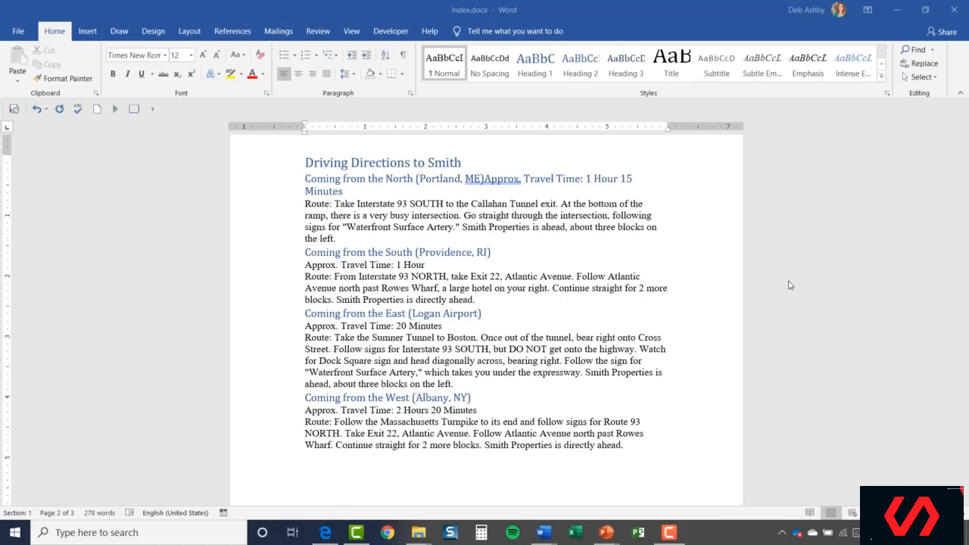
- Mark the heading 'Driving Directions to Smith' as an index entry with bold page number format
click(230, 31)
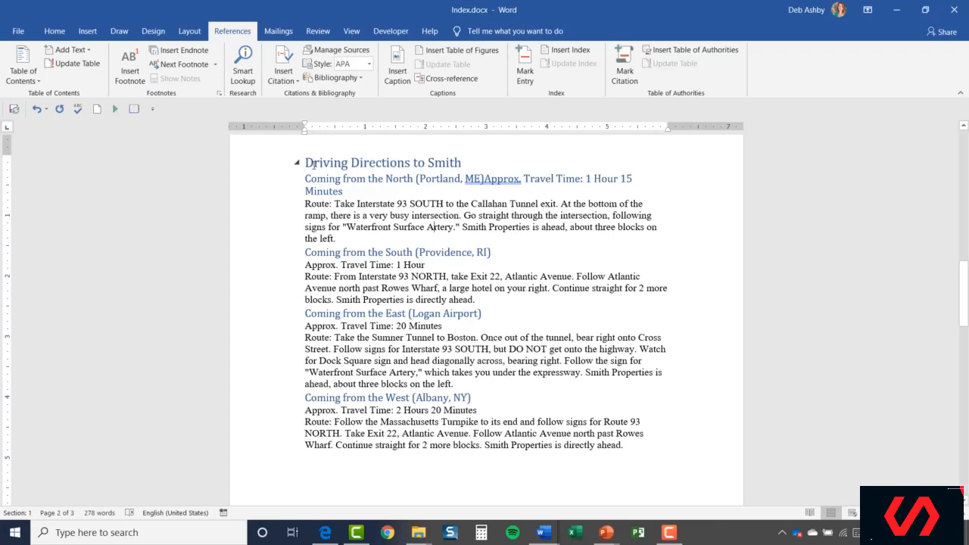
click(267, 170)
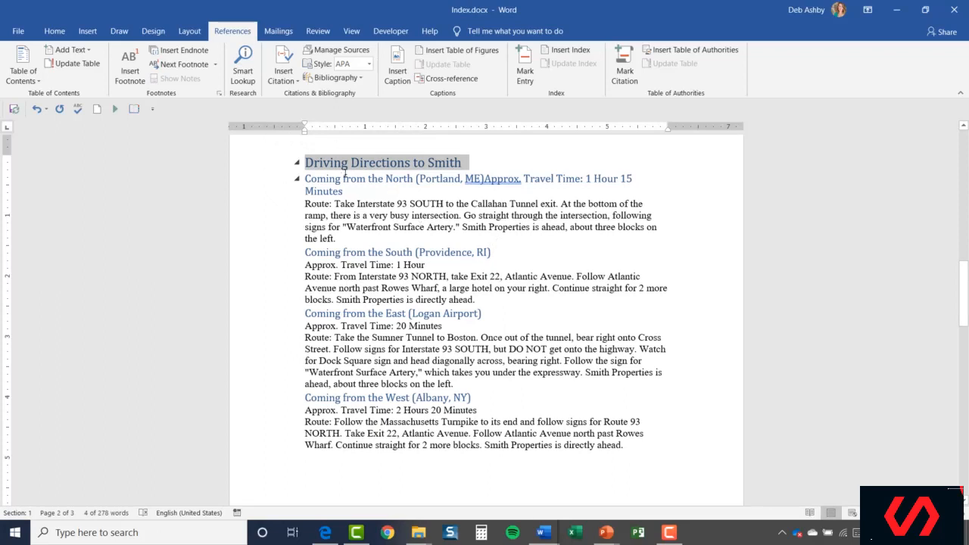
click(525, 71)
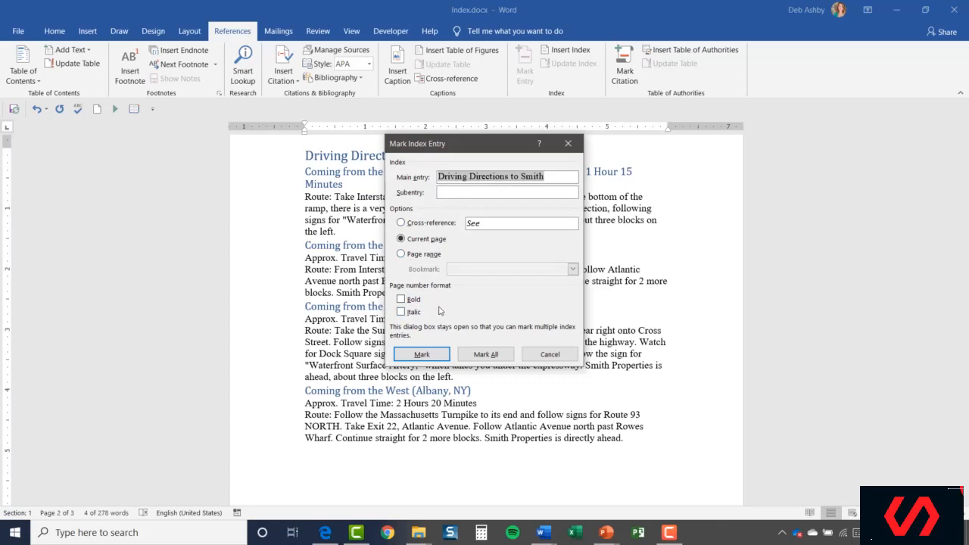
click(401, 300)
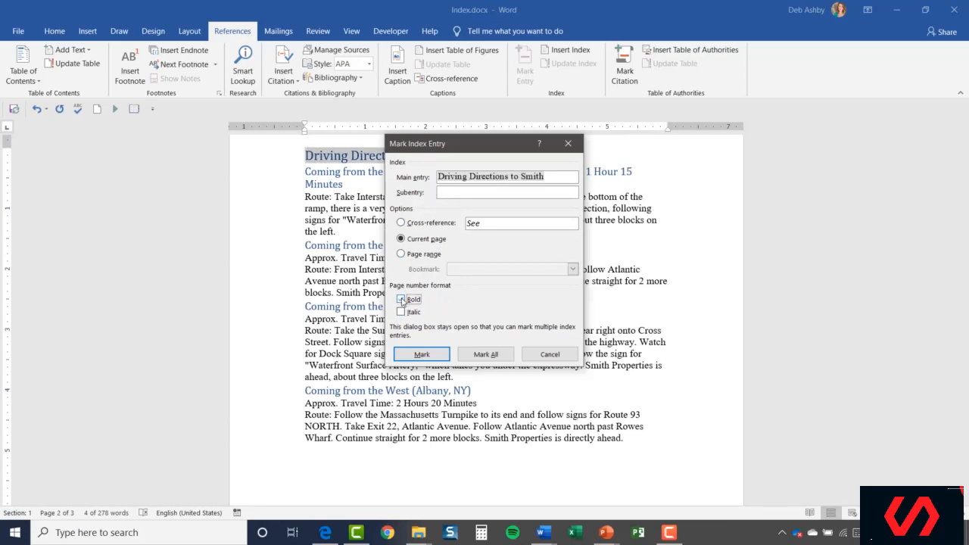
click(424, 356)
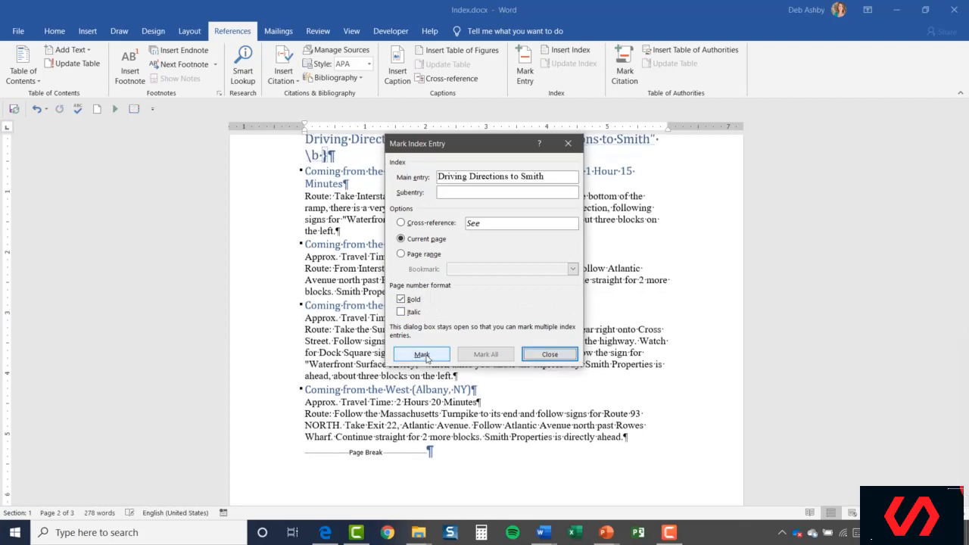
click(550, 355)
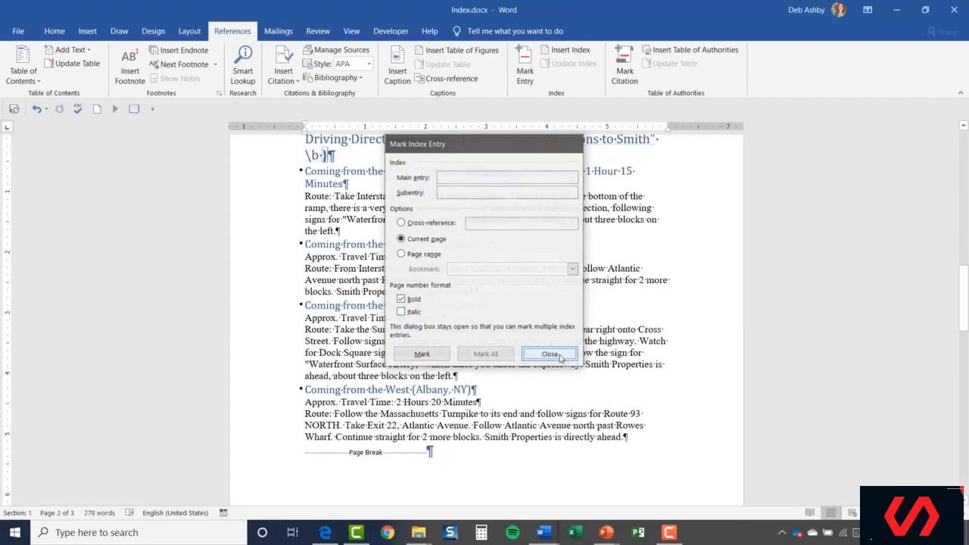
- Select the word Smith in the North route paragraph and search the document for its occurrences
scroll(422, 179, up, 1)
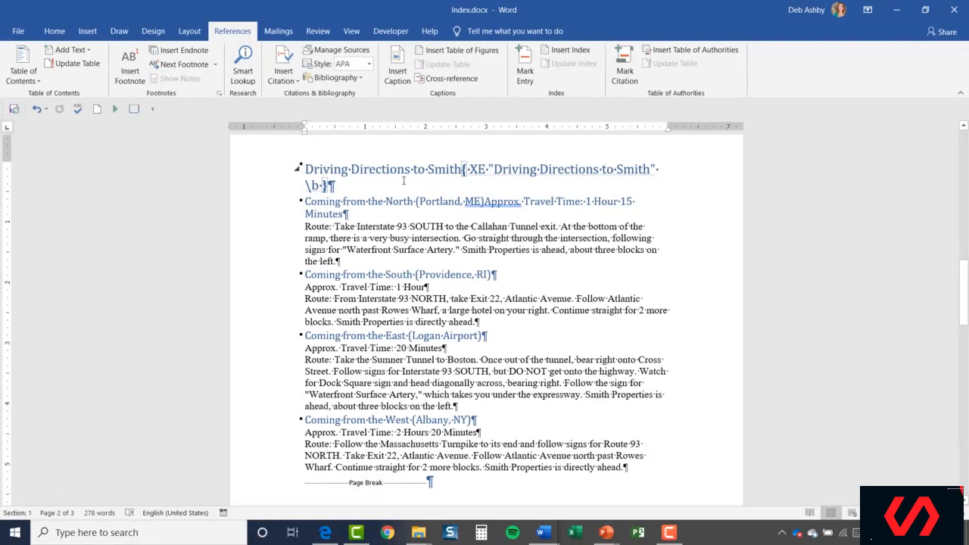
click(462, 250)
drag(462, 250, 486, 250)
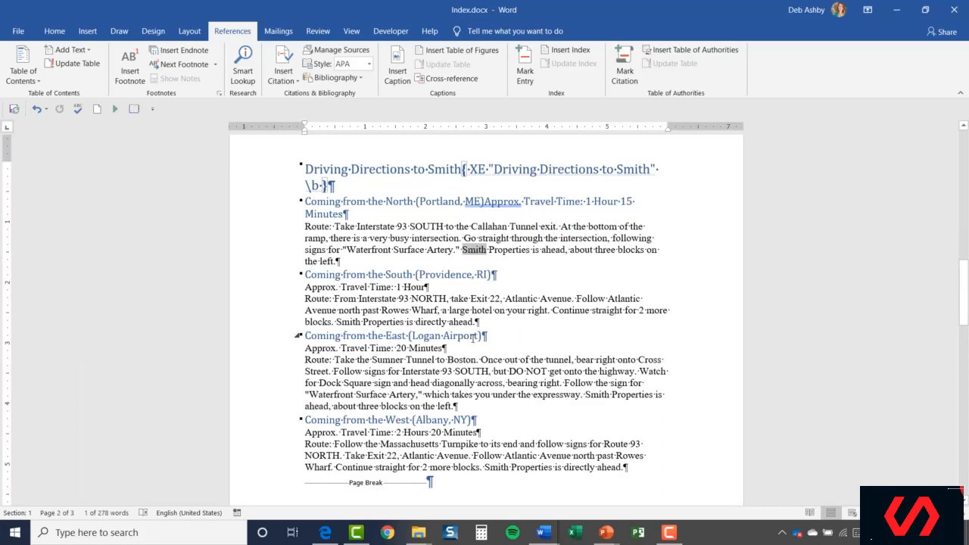
click(57, 34)
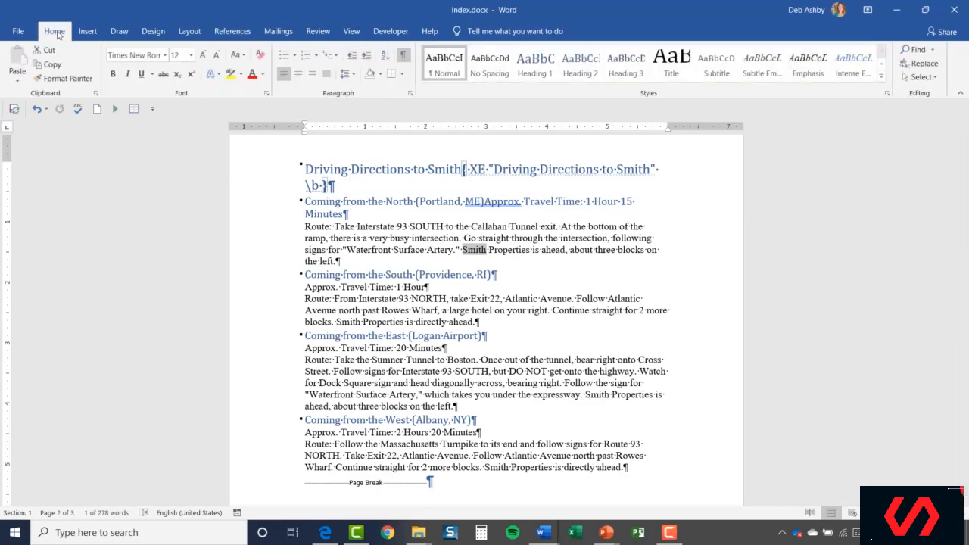
click(918, 50)
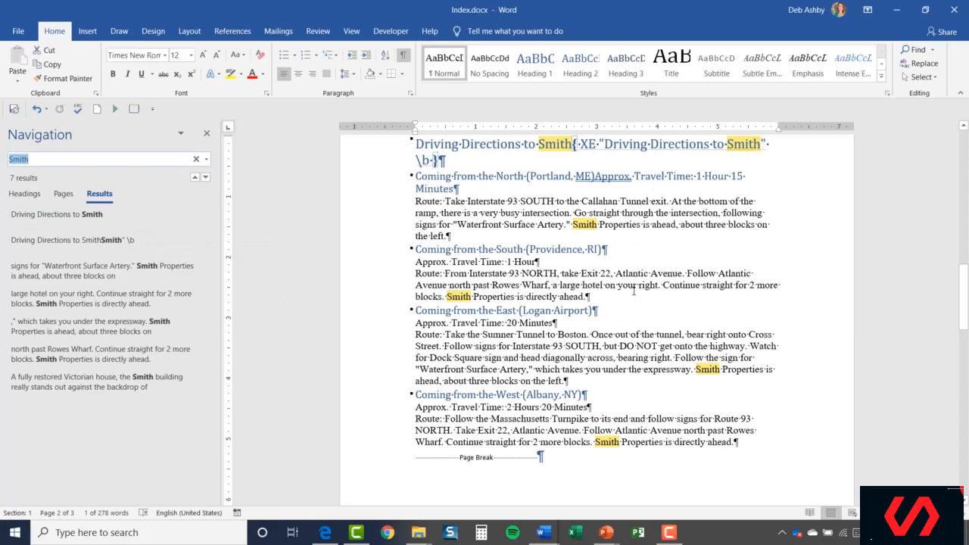
- Mark all occurrences of Smith as index entries and close the Navigation pane
click(234, 33)
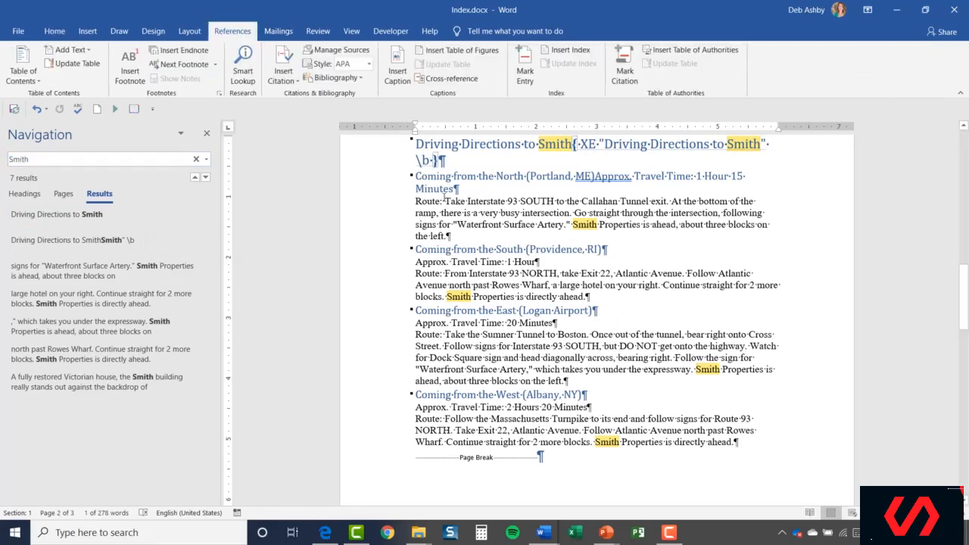
click(525, 68)
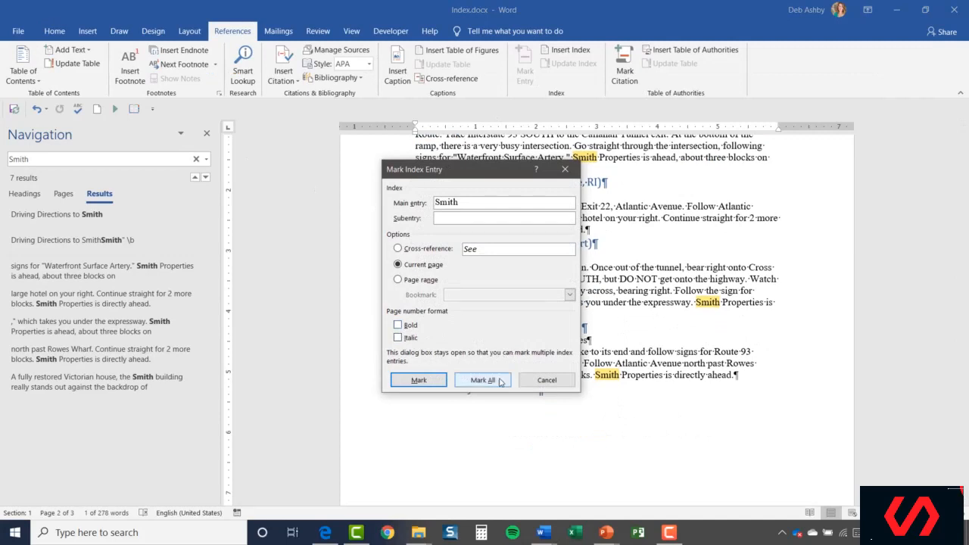
click(476, 380)
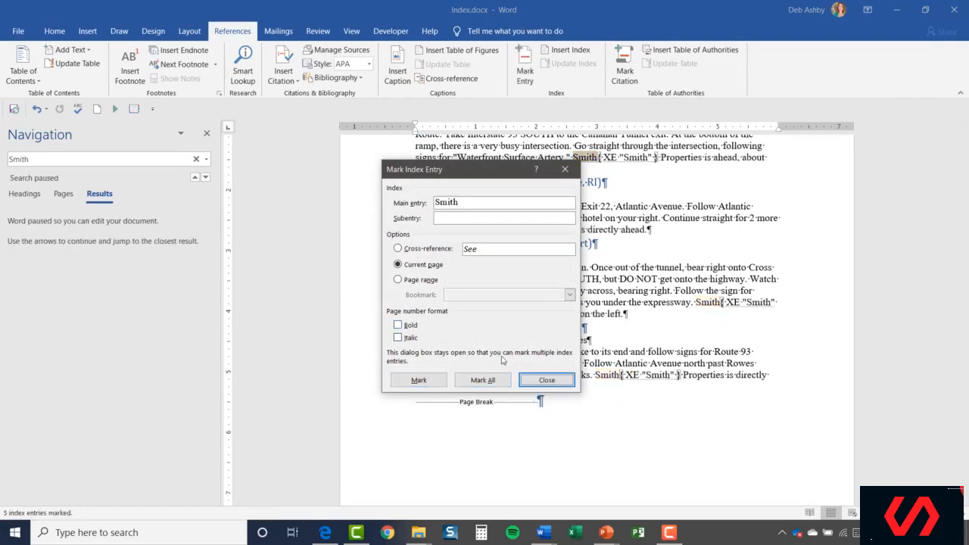
click(542, 382)
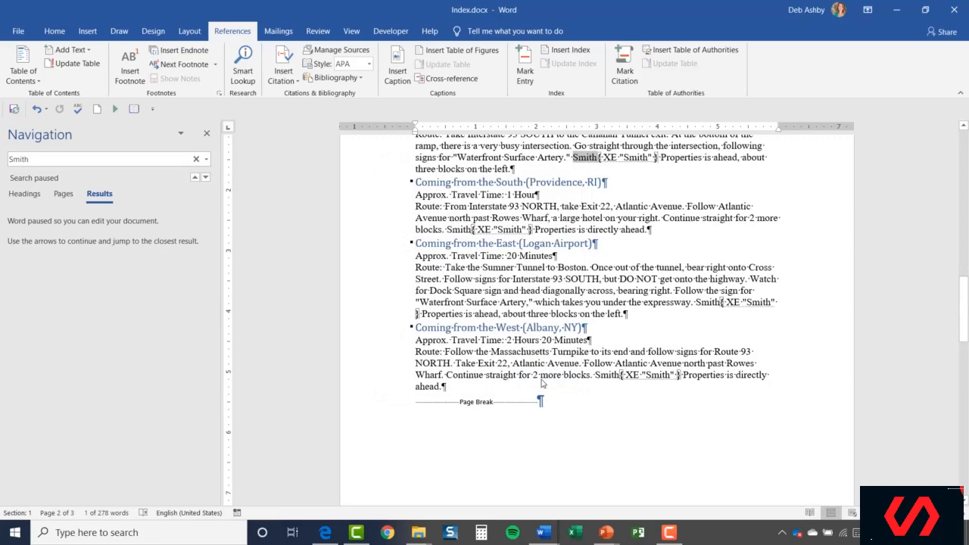
click(207, 133)
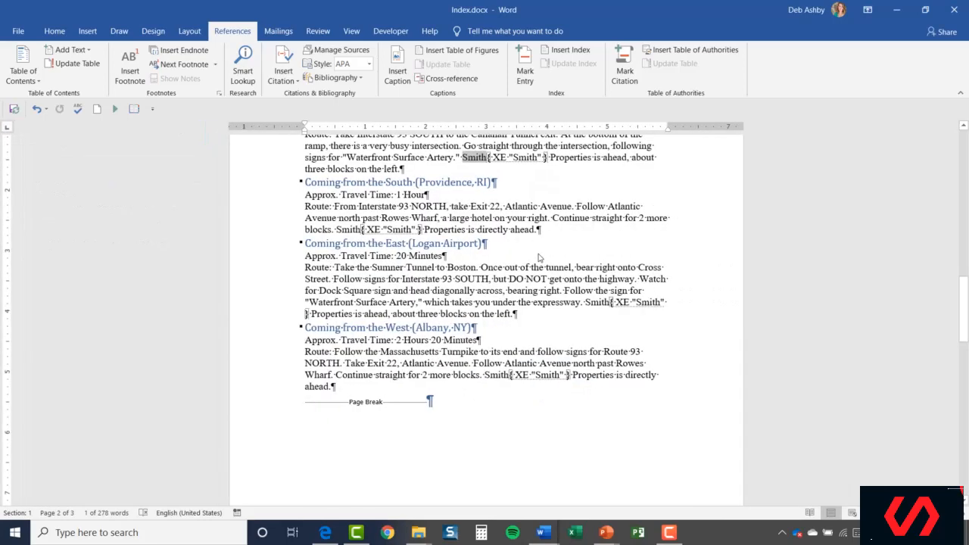
- Mark the text 'Coming from the North' in its heading as an index entry
scroll(542, 256, up, 3)
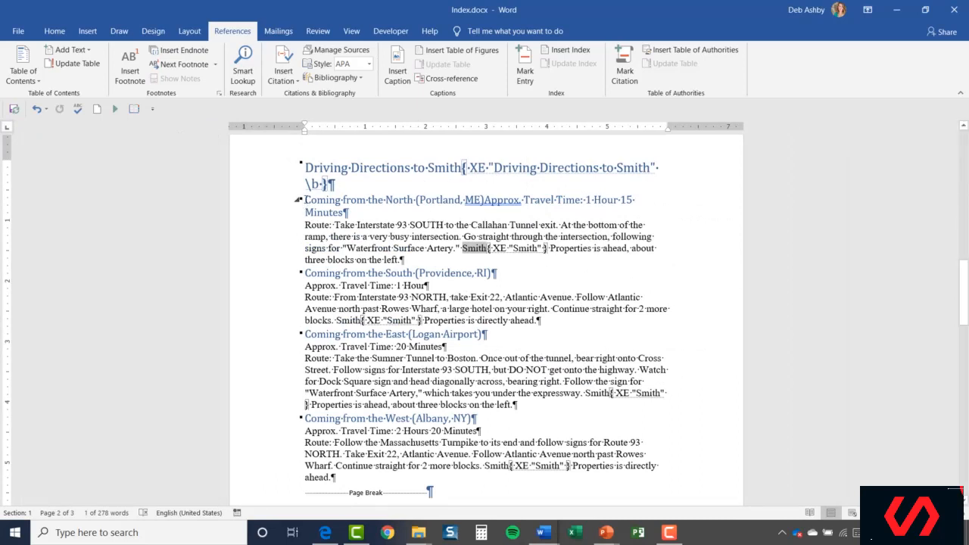
drag(304, 200, 414, 200)
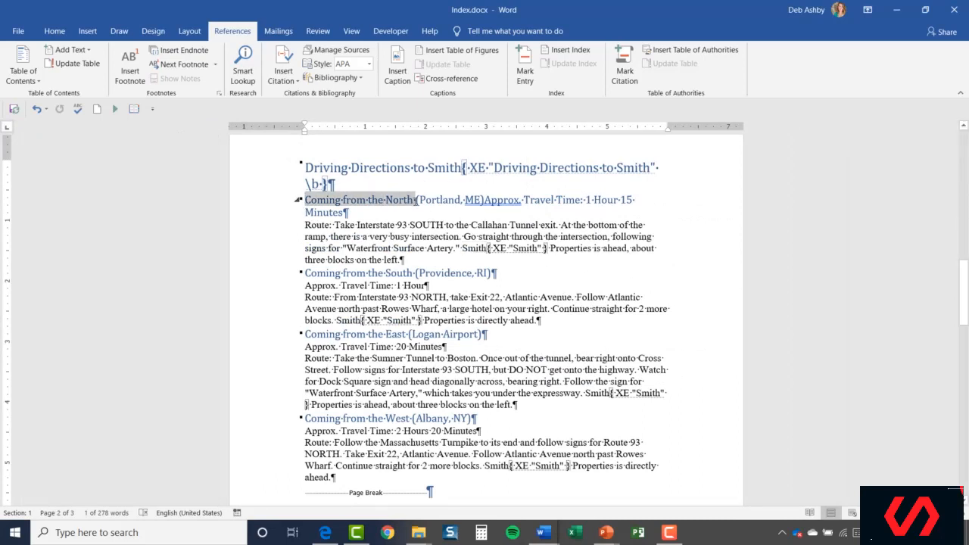
click(525, 70)
click(422, 354)
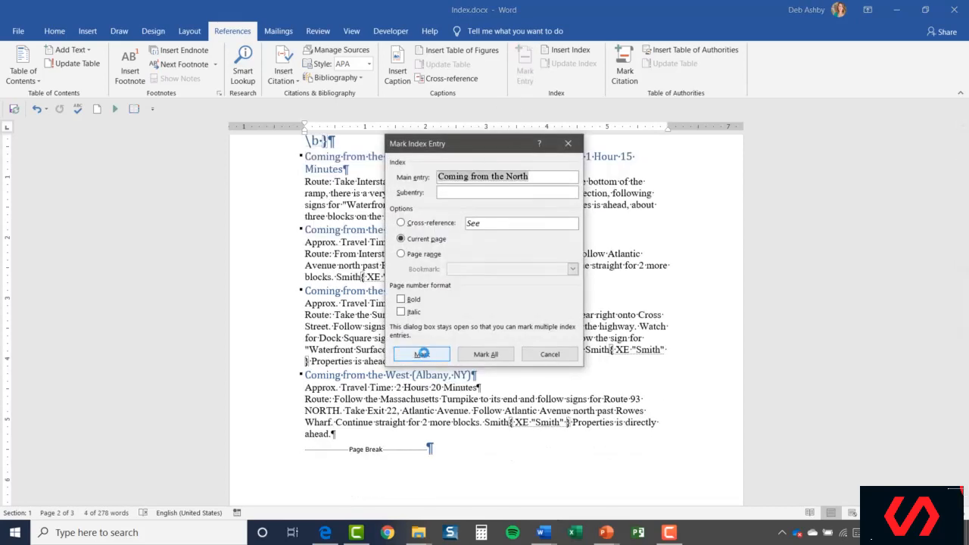
drag(483, 146, 754, 89)
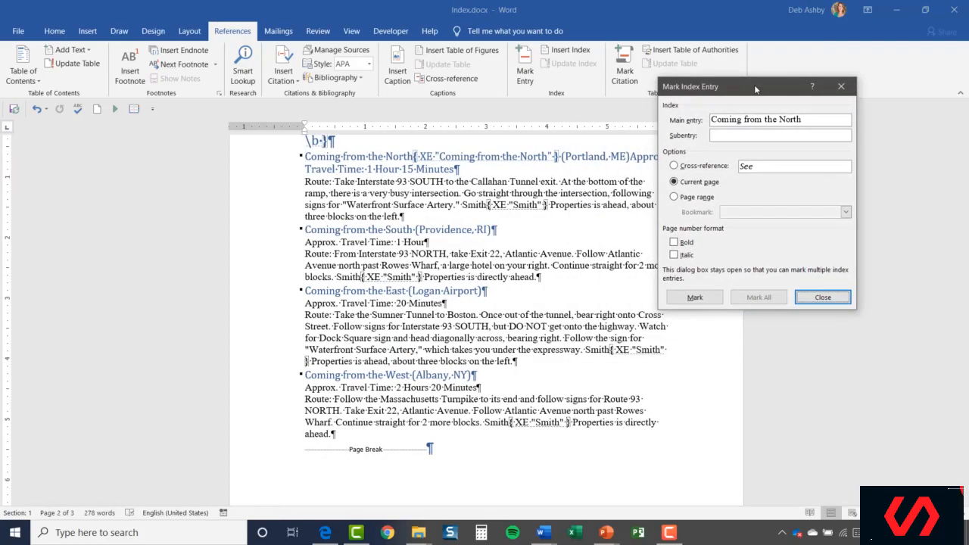
key(Escape)
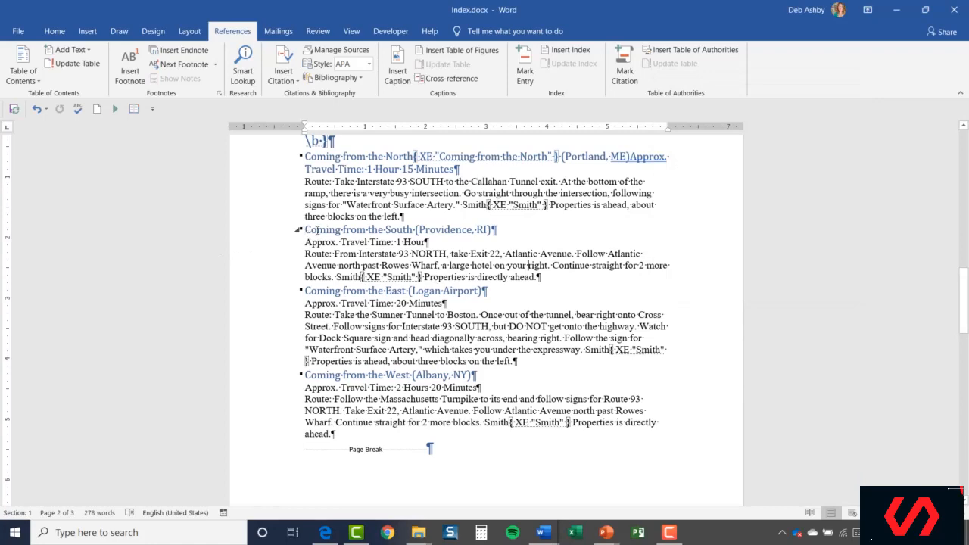
- Mark the text 'Coming from the South' in its heading as an index entry
drag(317, 230, 415, 230)
key(alt+shift+x)
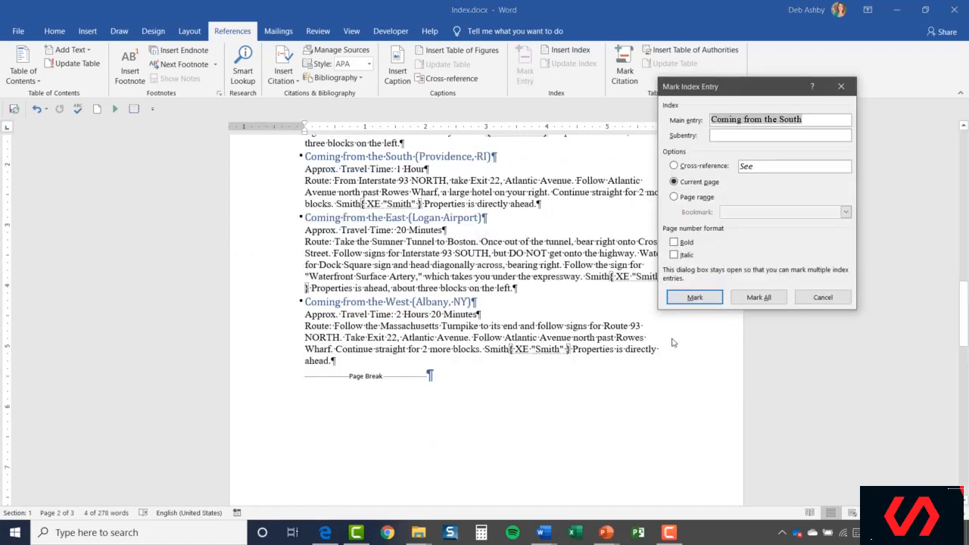
click(694, 297)
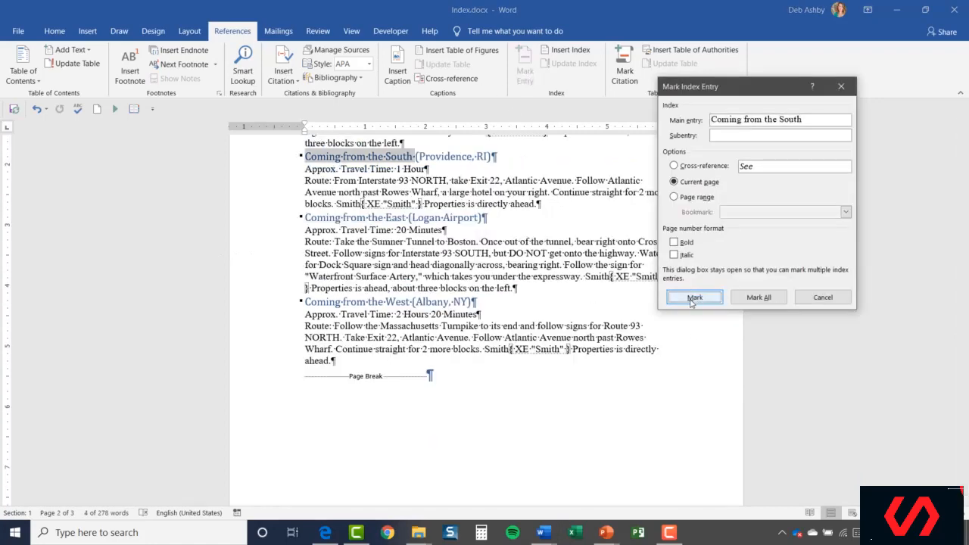
click(825, 301)
- Mark the text 'Coming from the East' in its heading as an index entry
drag(305, 218, 413, 217)
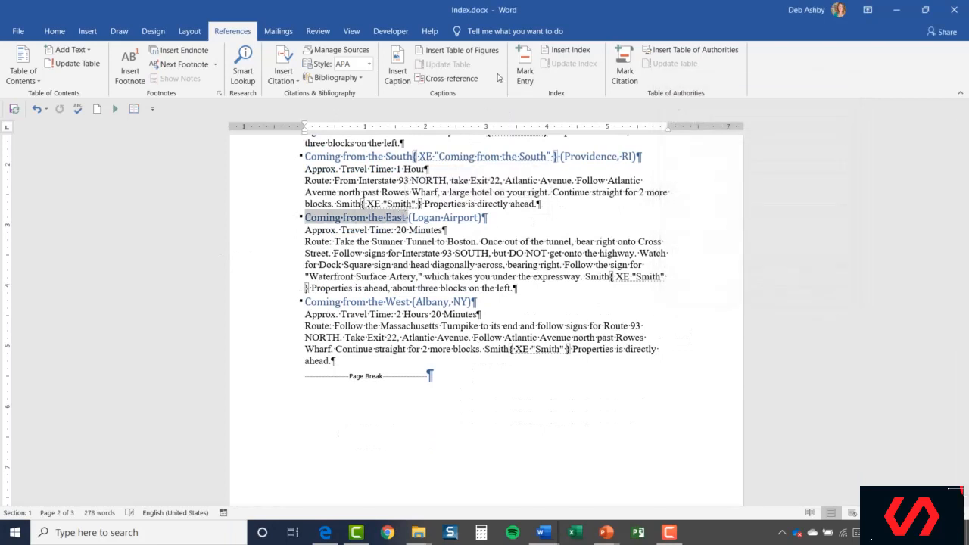
click(524, 71)
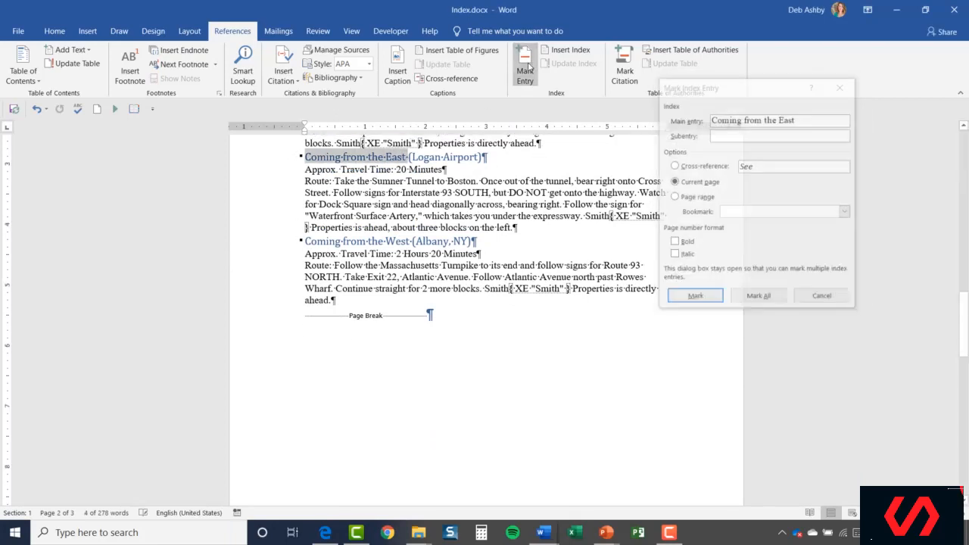
click(694, 297)
click(822, 298)
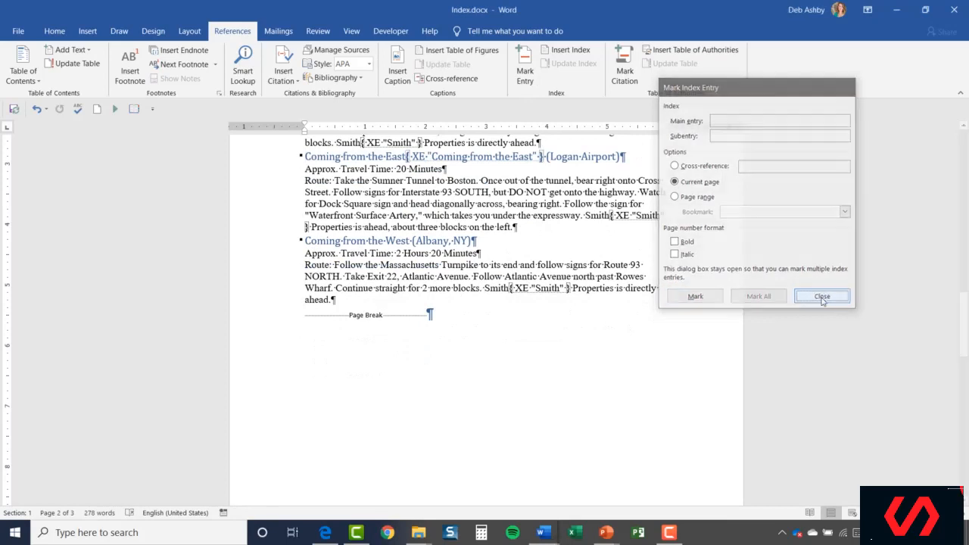
- Mark the text 'Coming from the West' in its heading as an index entry
drag(305, 241, 412, 241)
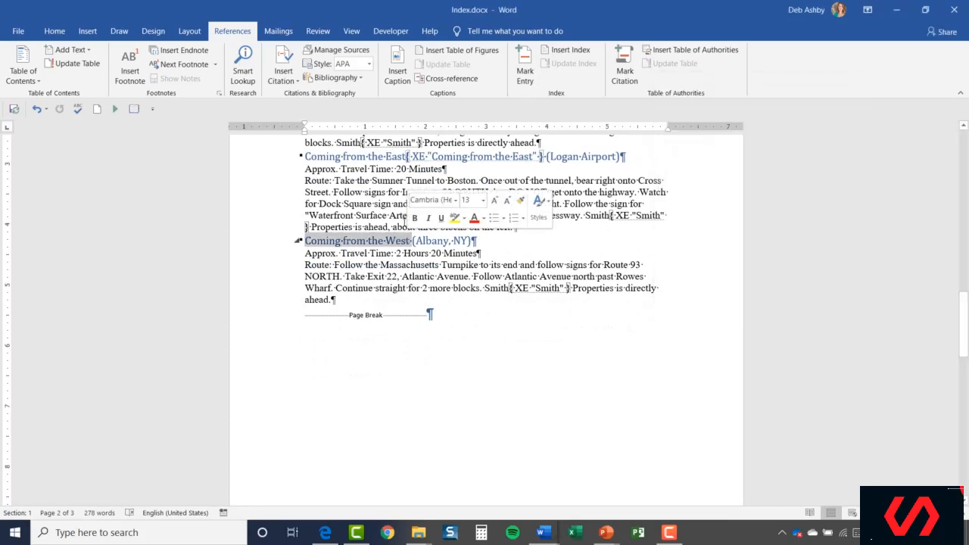
click(525, 70)
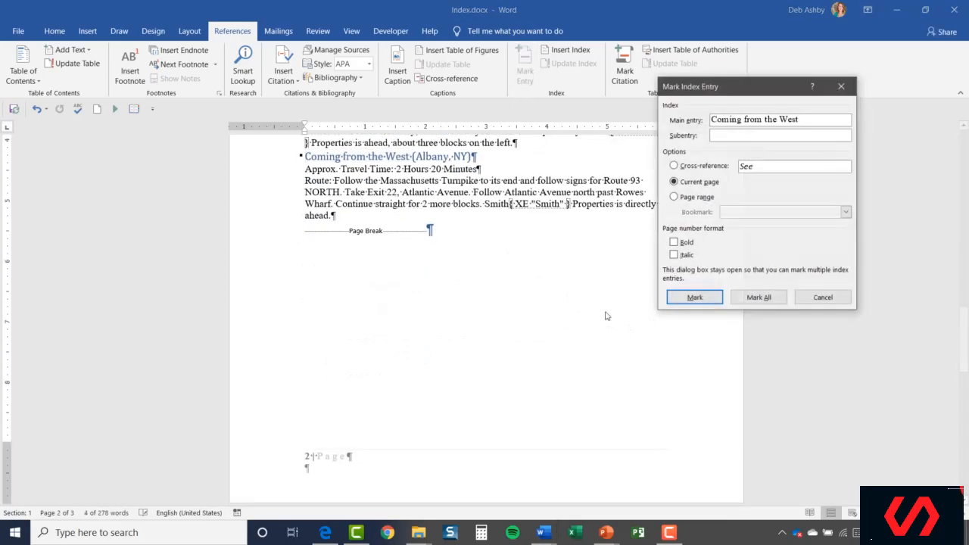
click(694, 297)
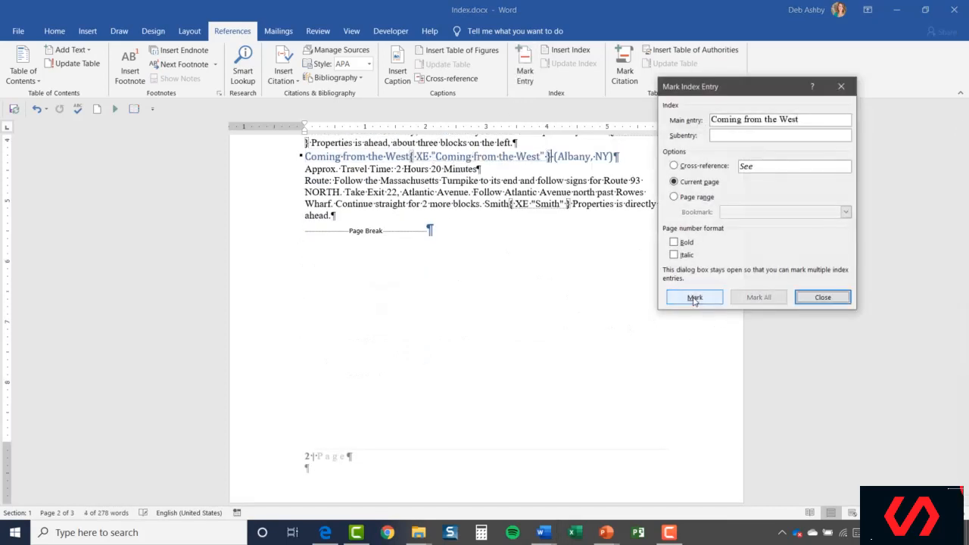
click(813, 299)
- Add two blank lines and a page break after the last paragraph of the document to start a new page
scroll(536, 296, up, 6)
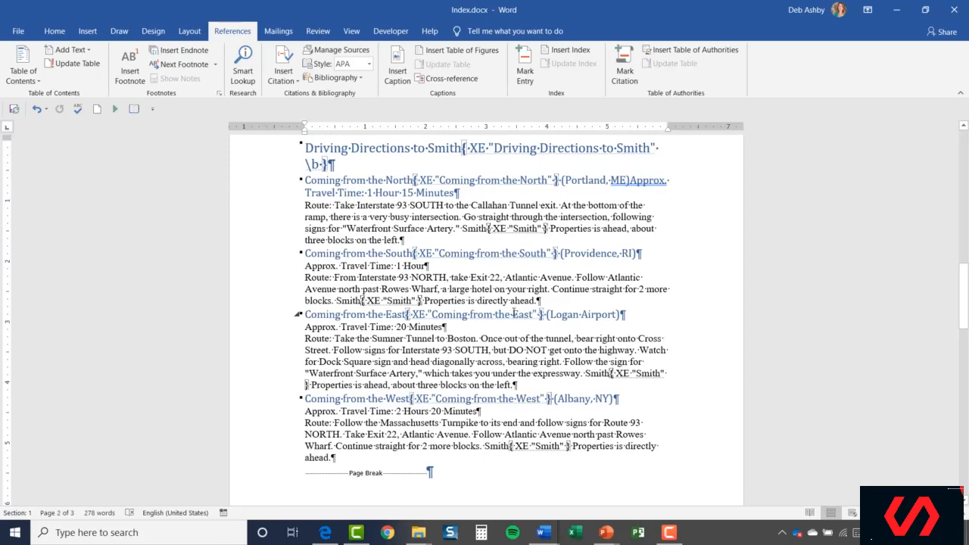
scroll(513, 313, down, 12)
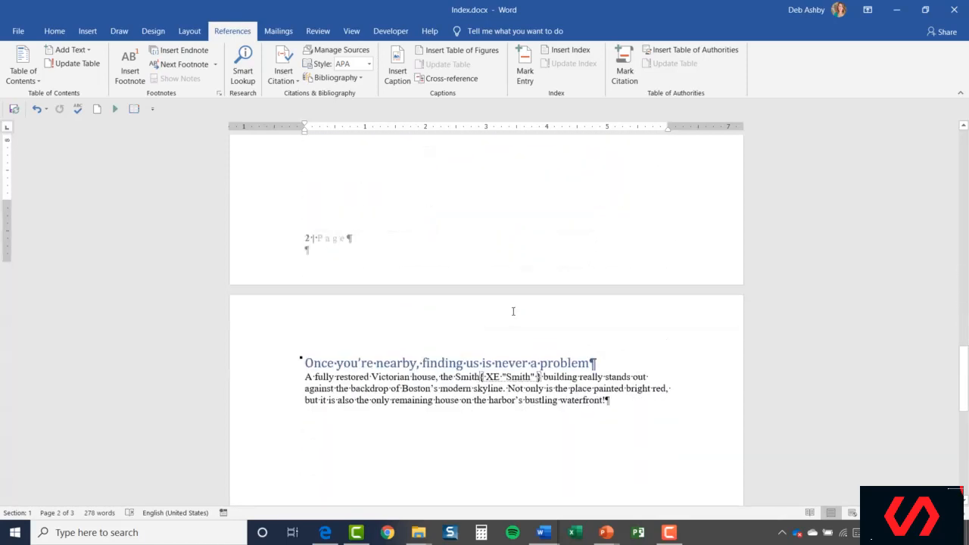
scroll(513, 312, down, 6)
scroll(512, 311, up, 9)
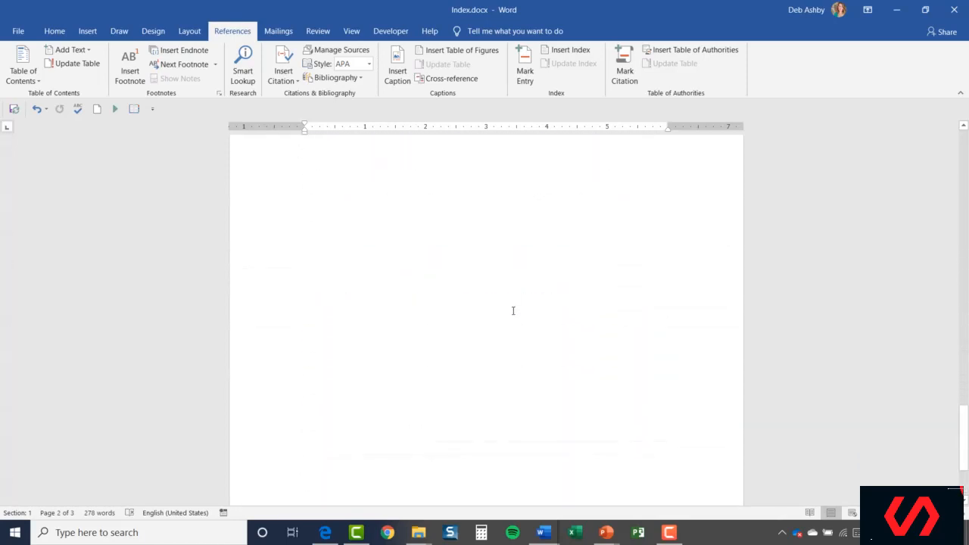
scroll(523, 306, down, 3)
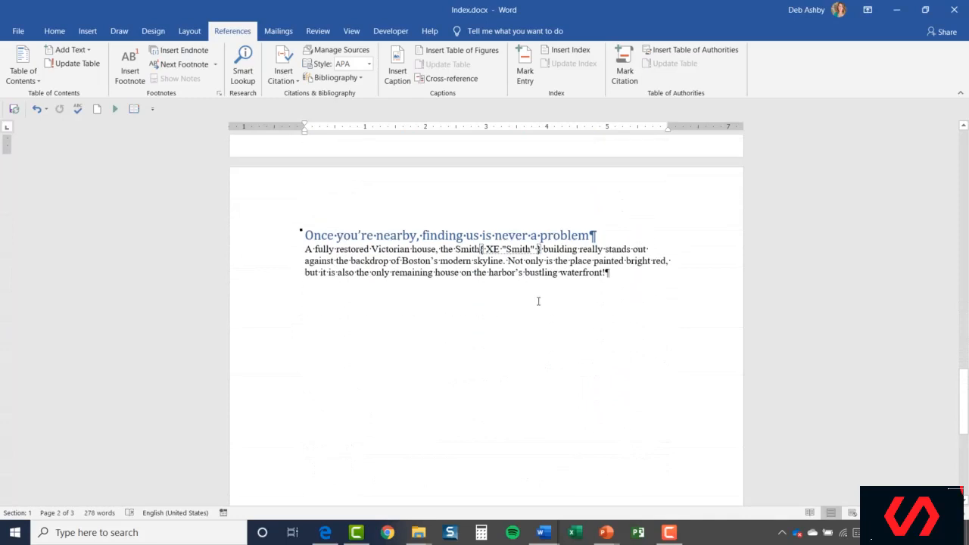
click(619, 269)
key(Return)
key(Return)
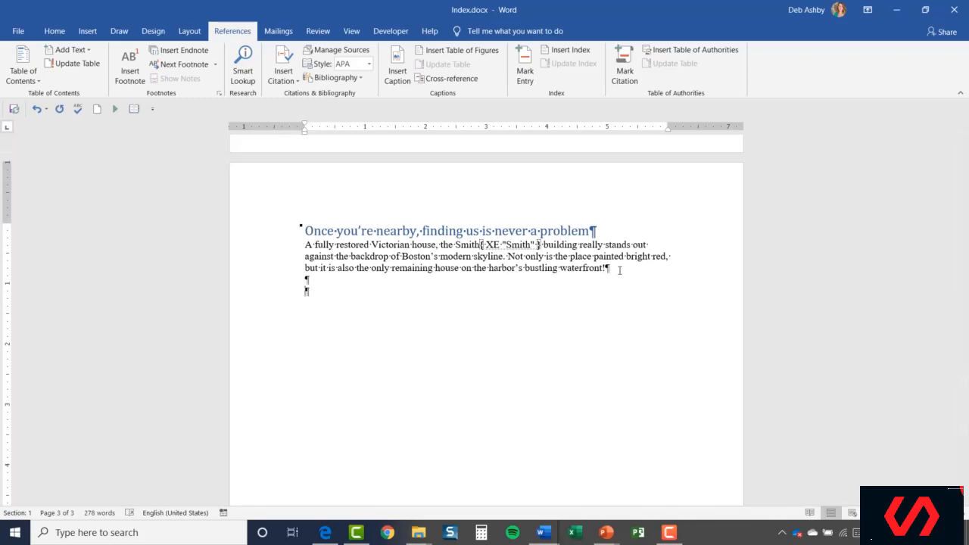
key(ctrl+Return)
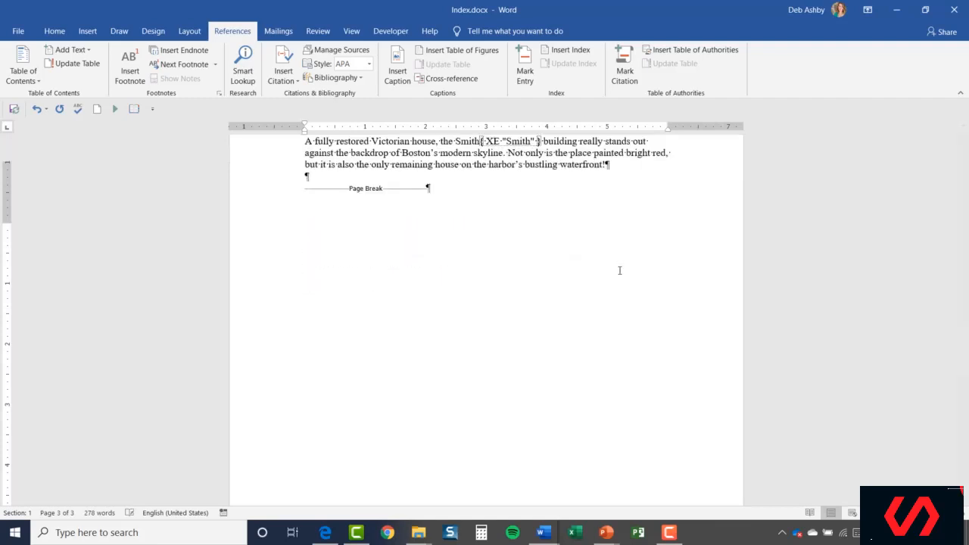
scroll(361, 274, down, 5)
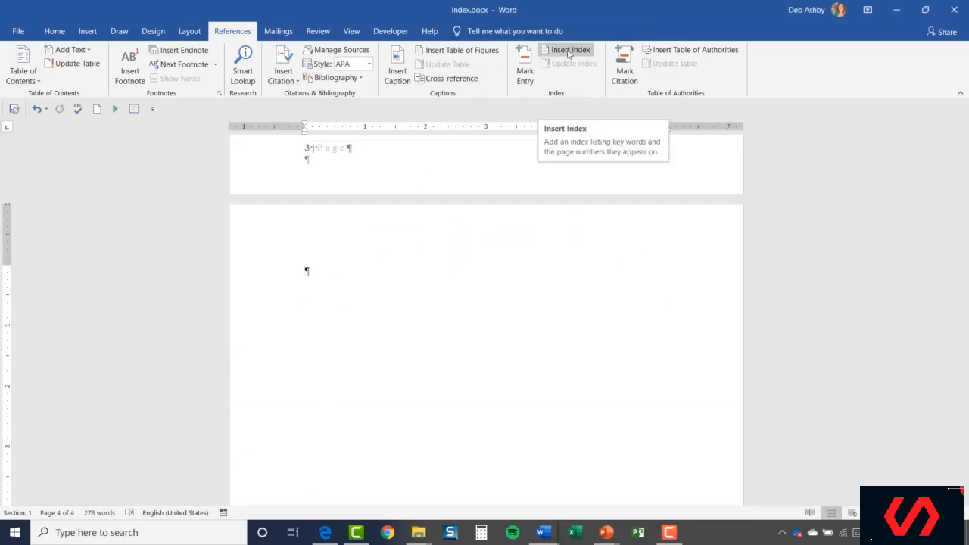
- Insert the index on the new page with right-aligned page numbers, a dotted tab leader and one column
click(570, 51)
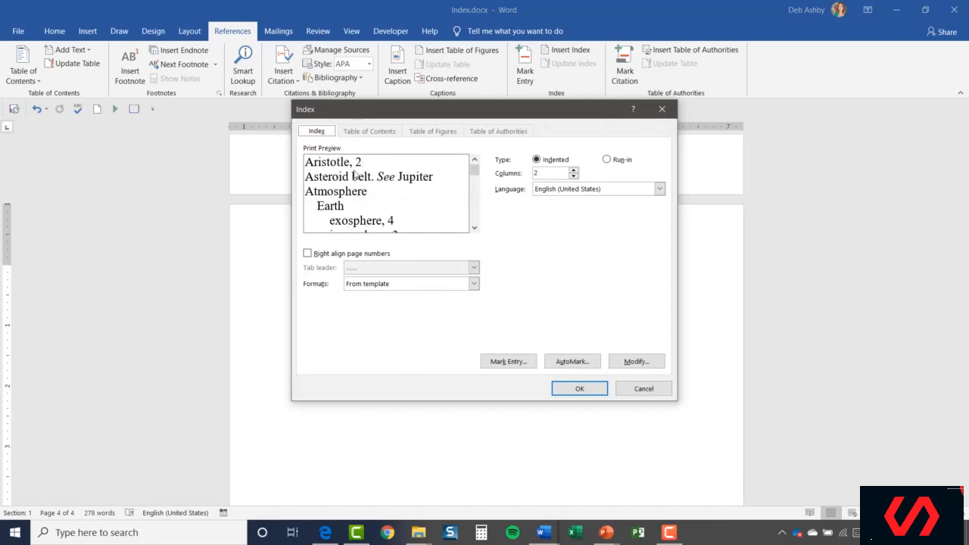
click(307, 254)
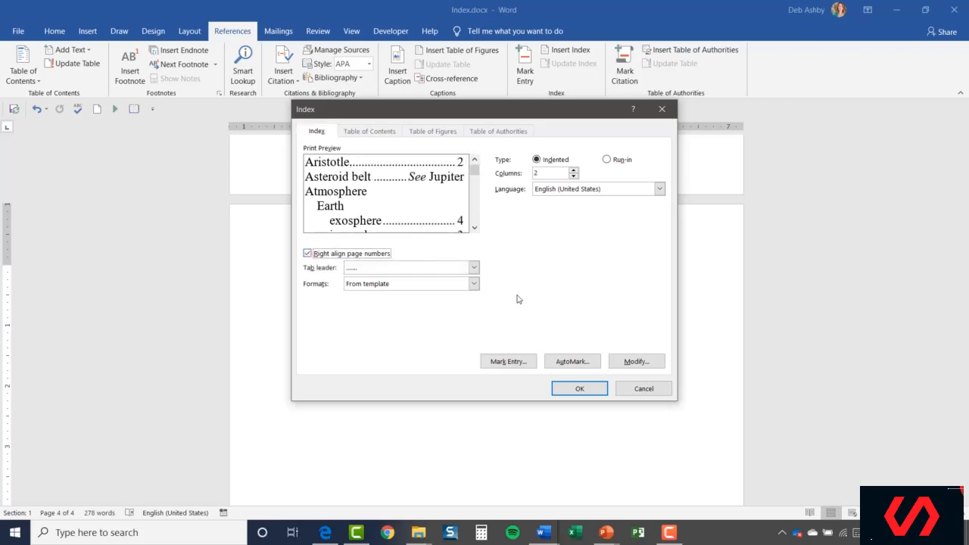
click(474, 267)
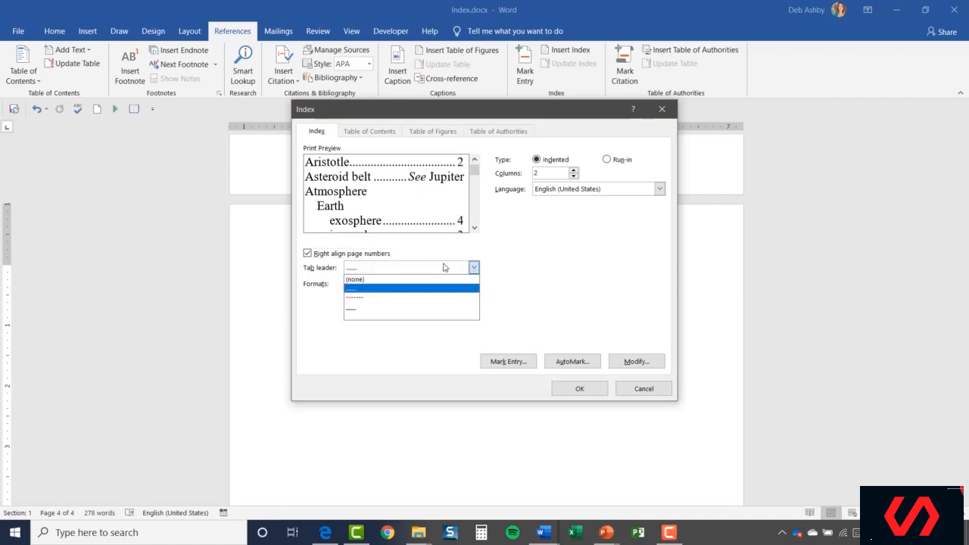
click(355, 290)
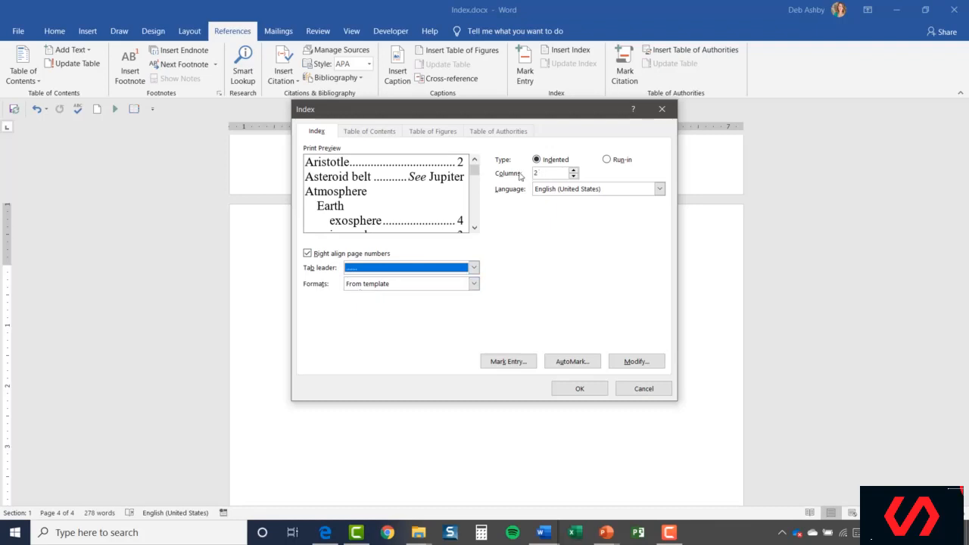
click(573, 176)
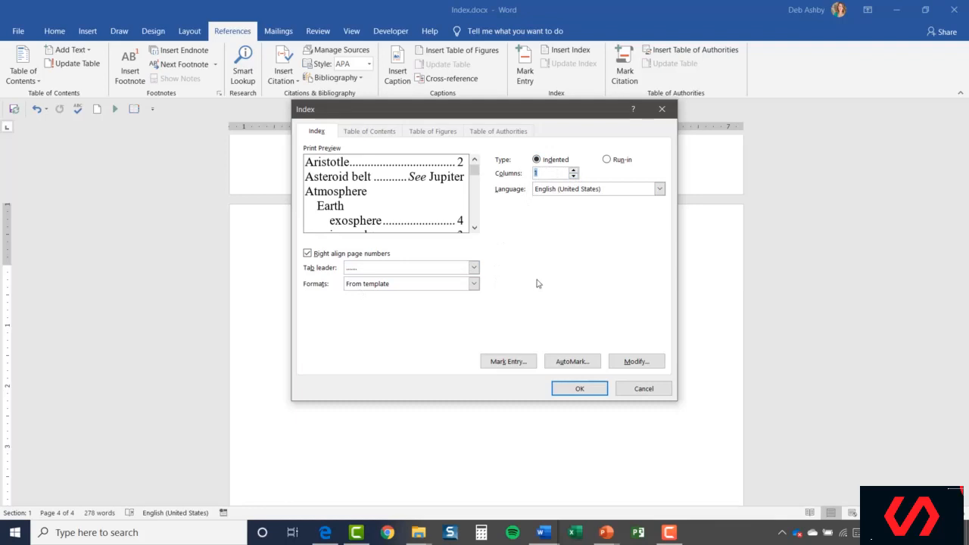
click(580, 389)
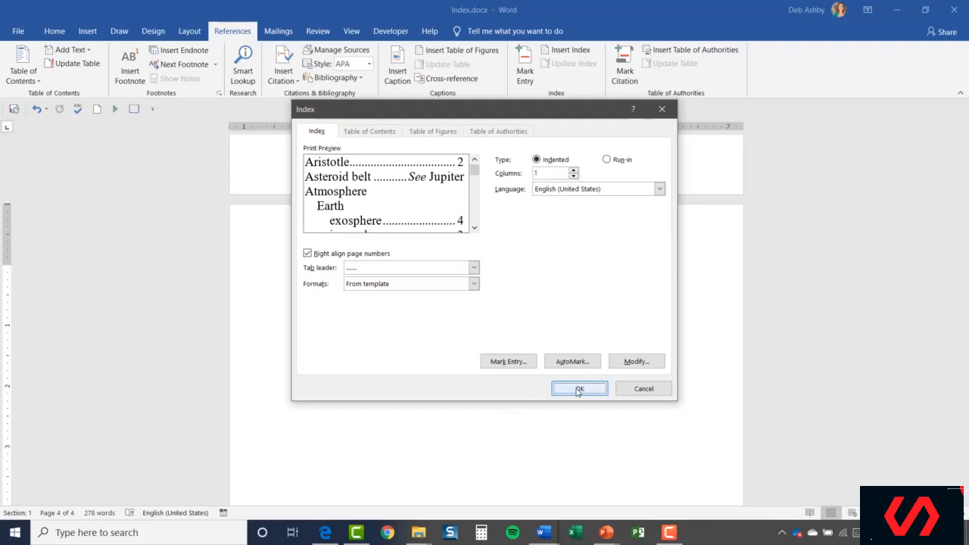
- Hide the formatting marks to view the finished index
click(56, 32)
click(402, 54)
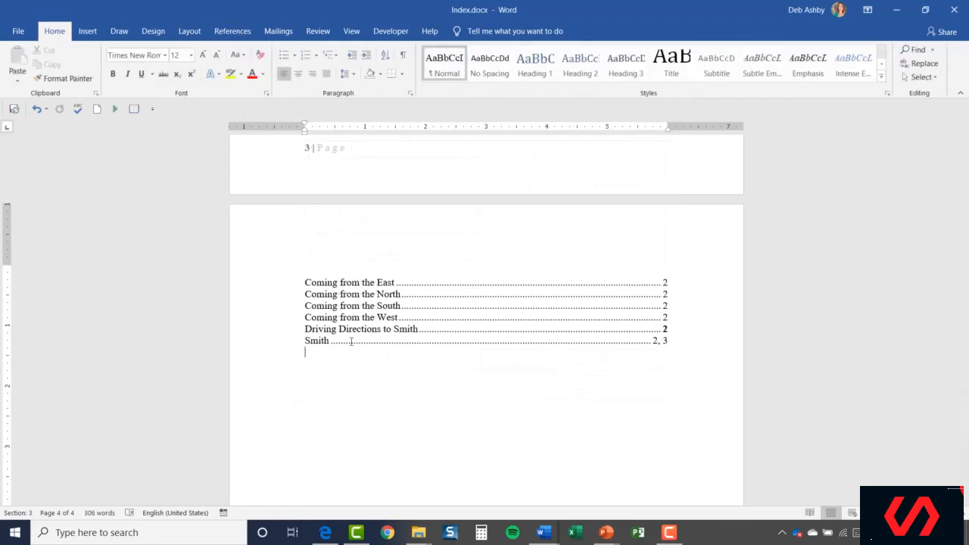
scroll(593, 376, down, 2)
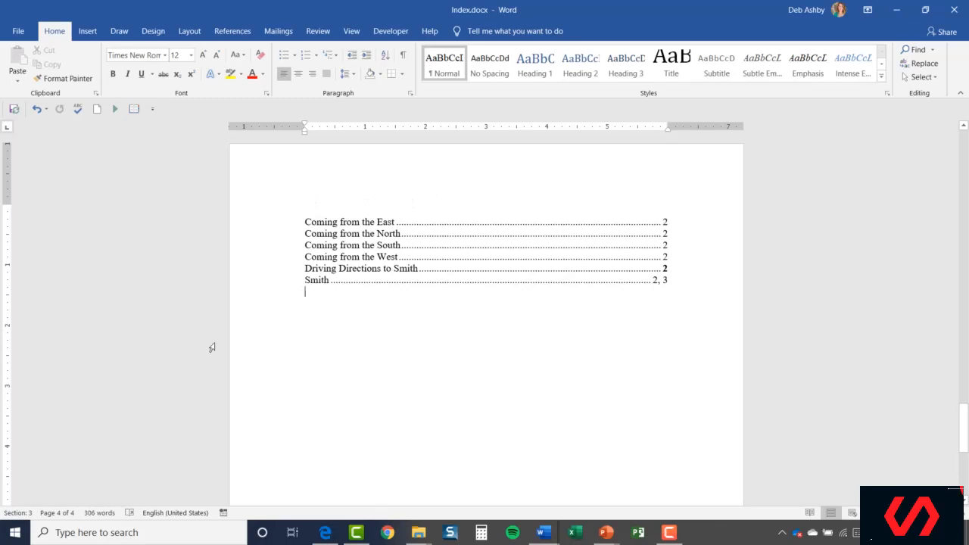
- Review the index entries and scroll back through the pages to check which headings it lists
click(414, 248)
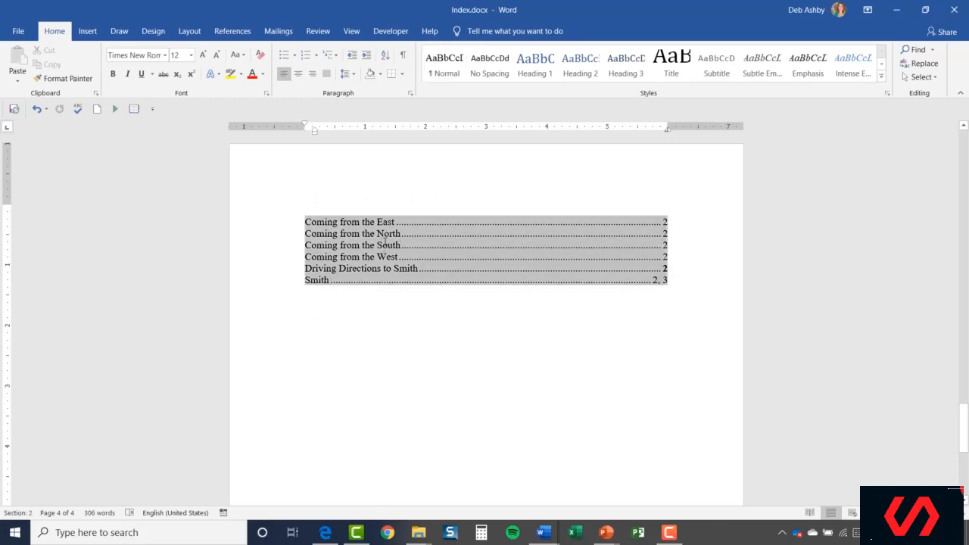
right_click(394, 243)
scroll(618, 342, up, 10)
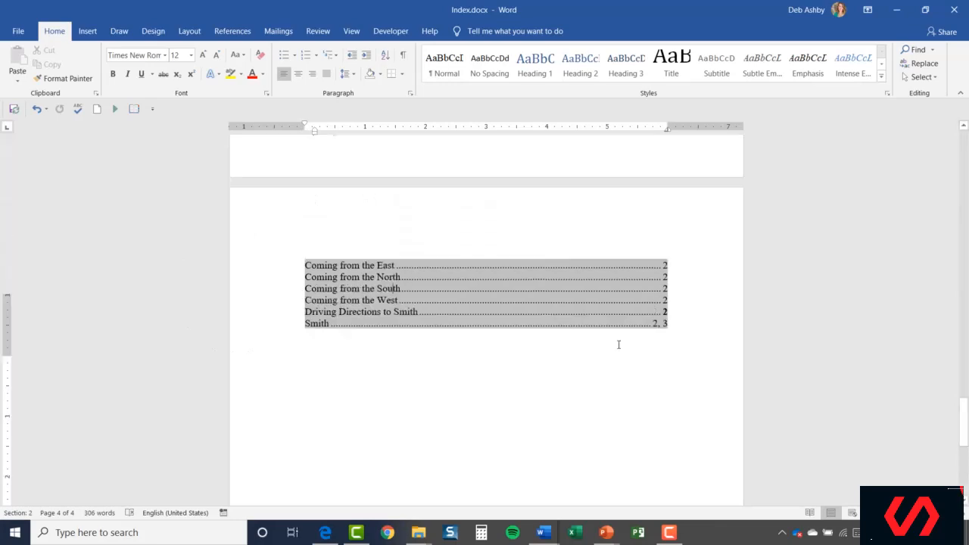
scroll(618, 341, up, 10)
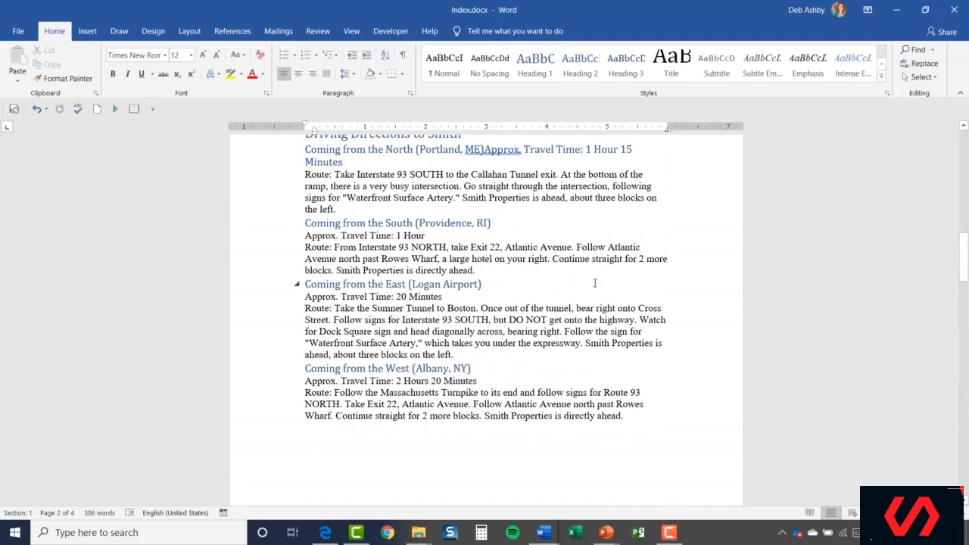
scroll(595, 283, down, 15)
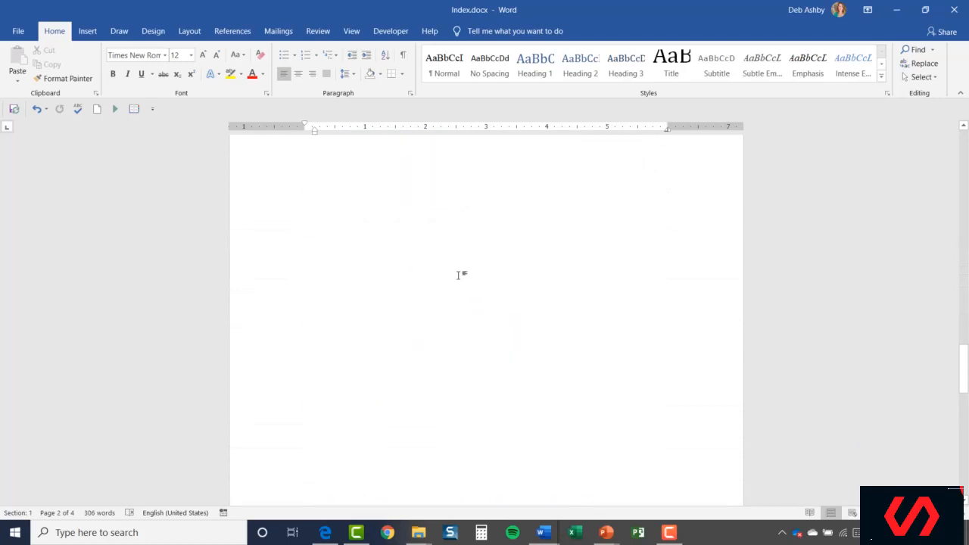
scroll(458, 275, down, 8)
scroll(617, 316, up, 4)
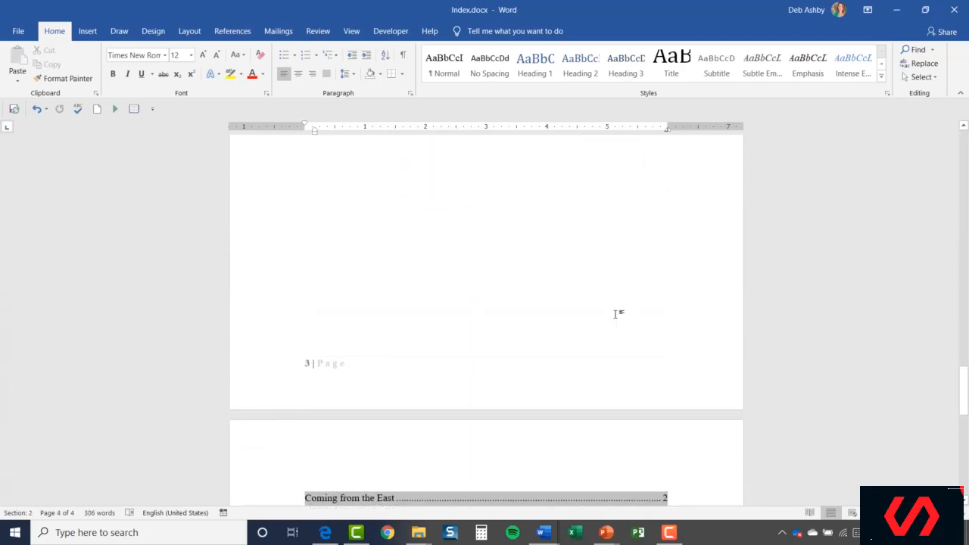
scroll(615, 313, up, 15)
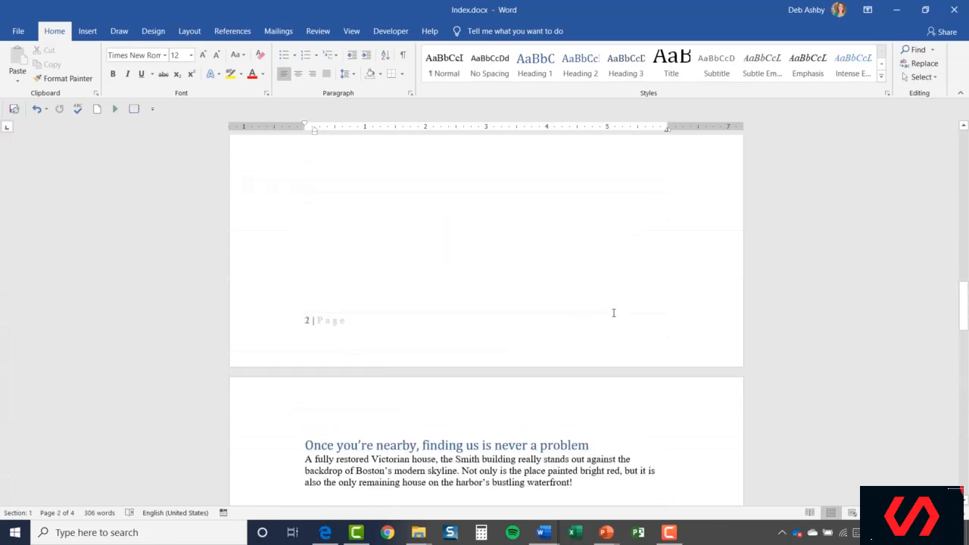
scroll(614, 313, up, 5)
scroll(614, 313, down, 10)
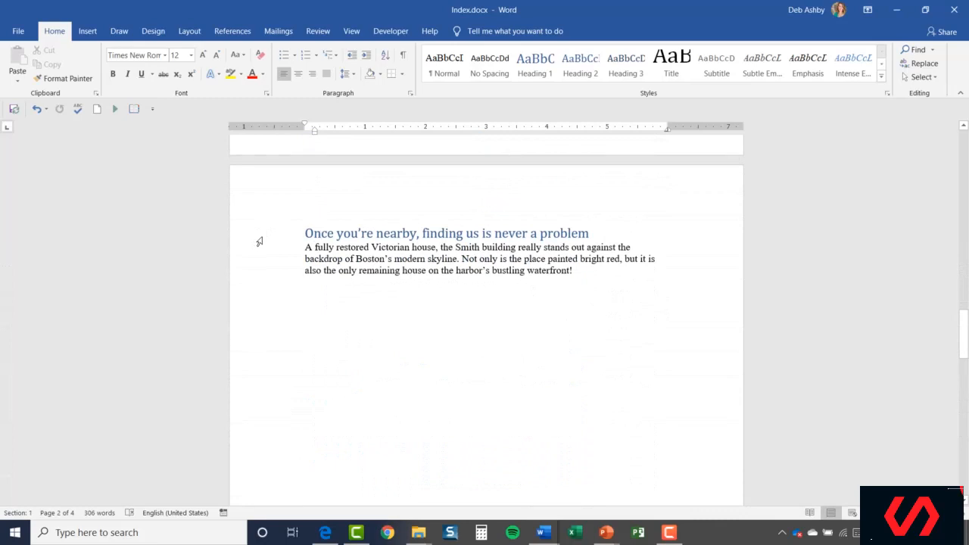
- Mark the heading 'Once you're nearby, finding us is never a problem' as an index entry with a bold page number
click(259, 241)
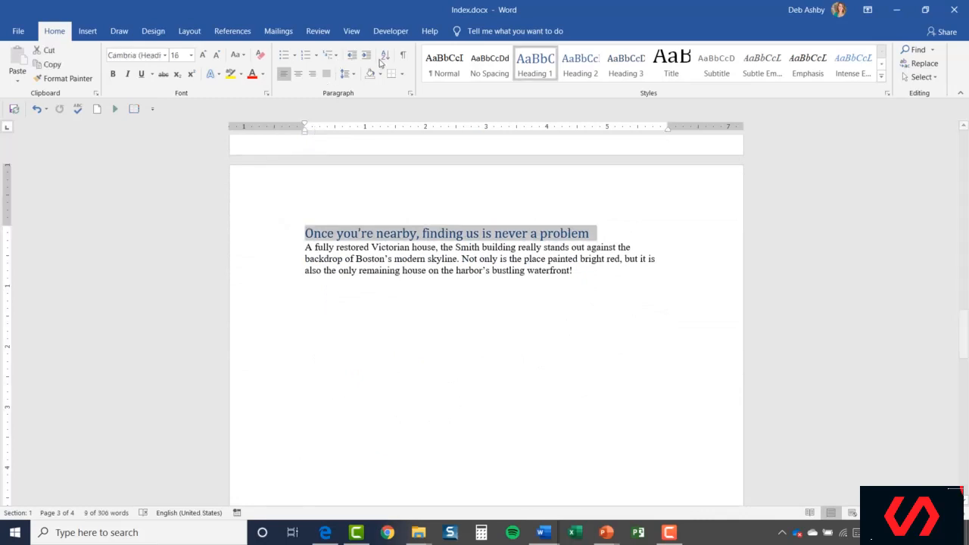
click(232, 31)
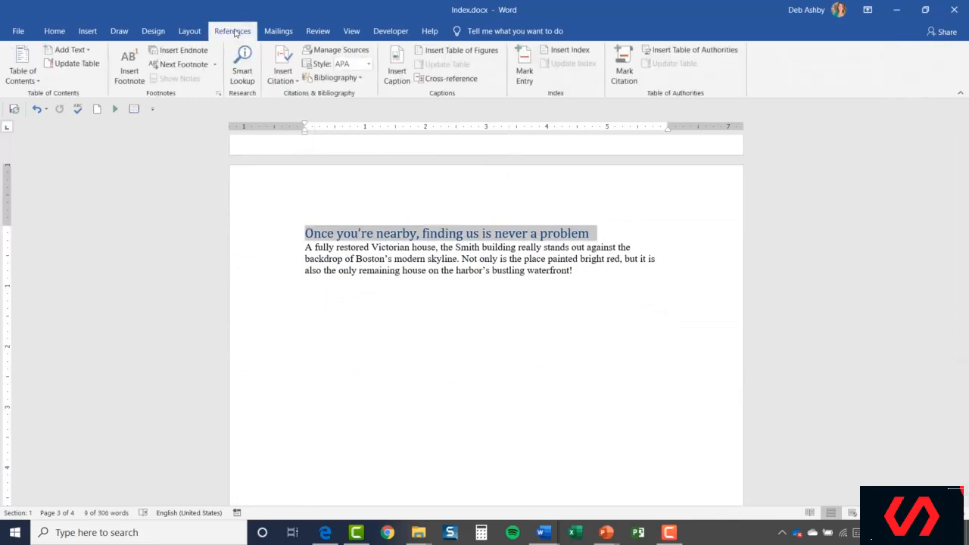
click(522, 68)
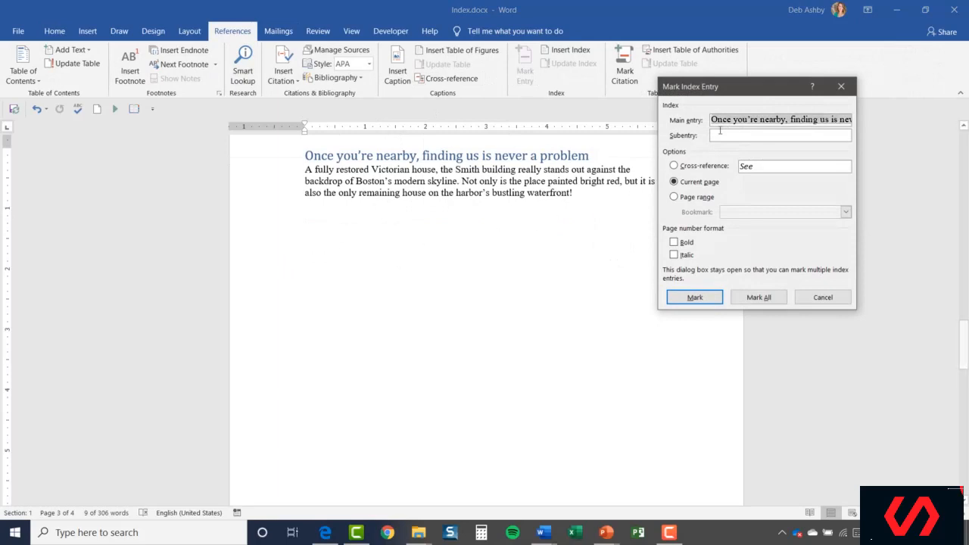
click(674, 242)
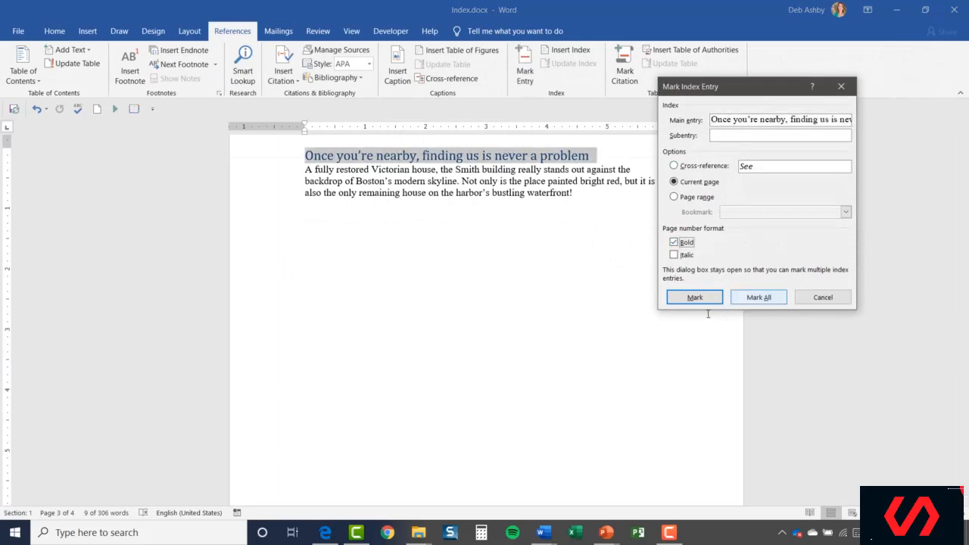
click(698, 298)
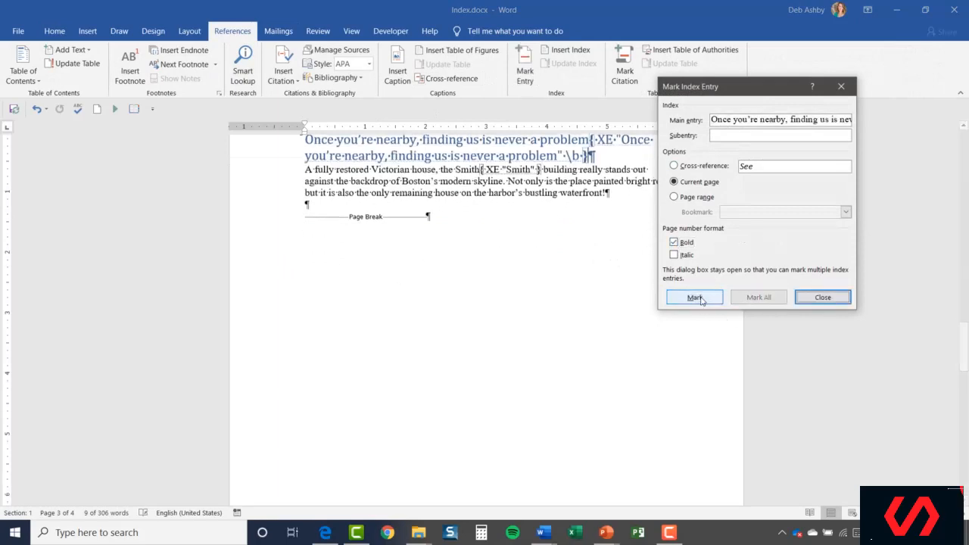
click(814, 301)
- Update the index field so it includes the newly marked entry
scroll(569, 311, down, 8)
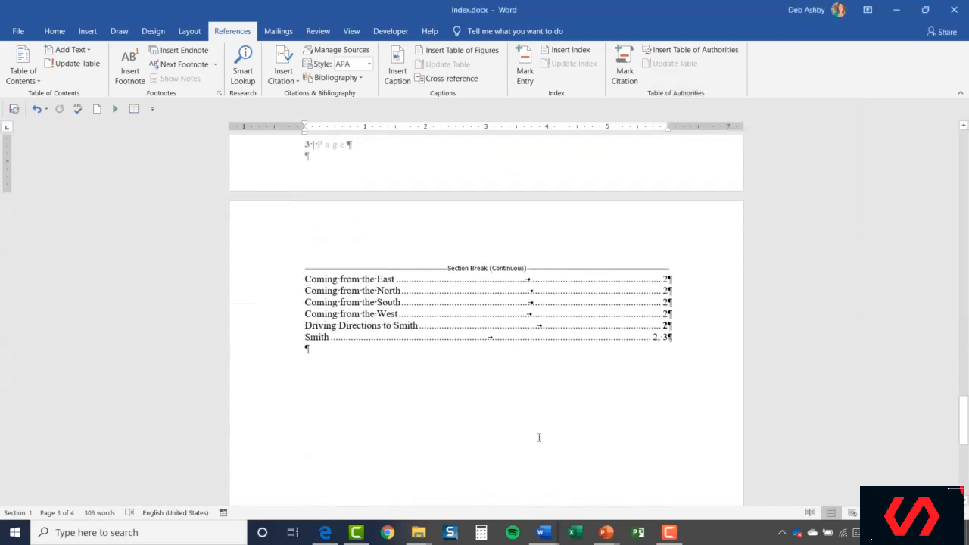
click(415, 306)
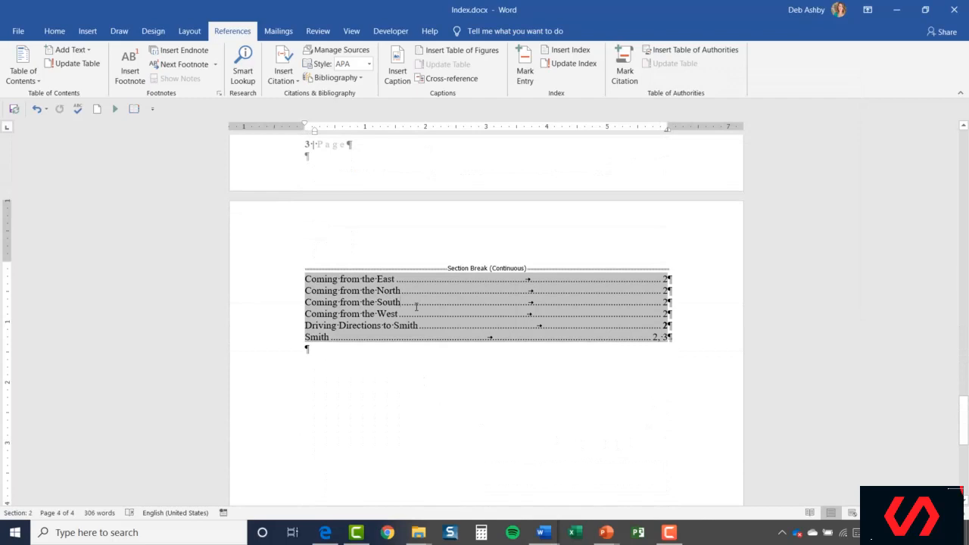
right_click(415, 306)
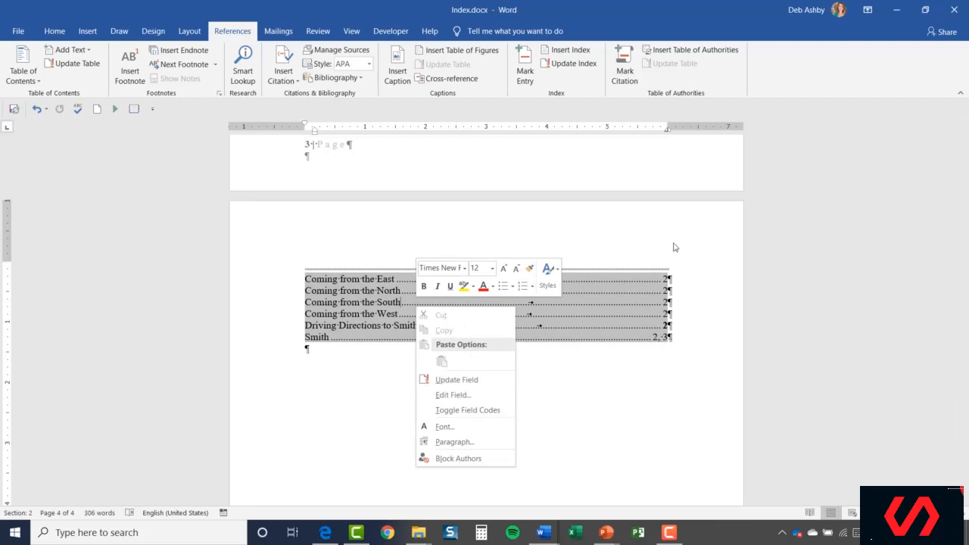
click(464, 380)
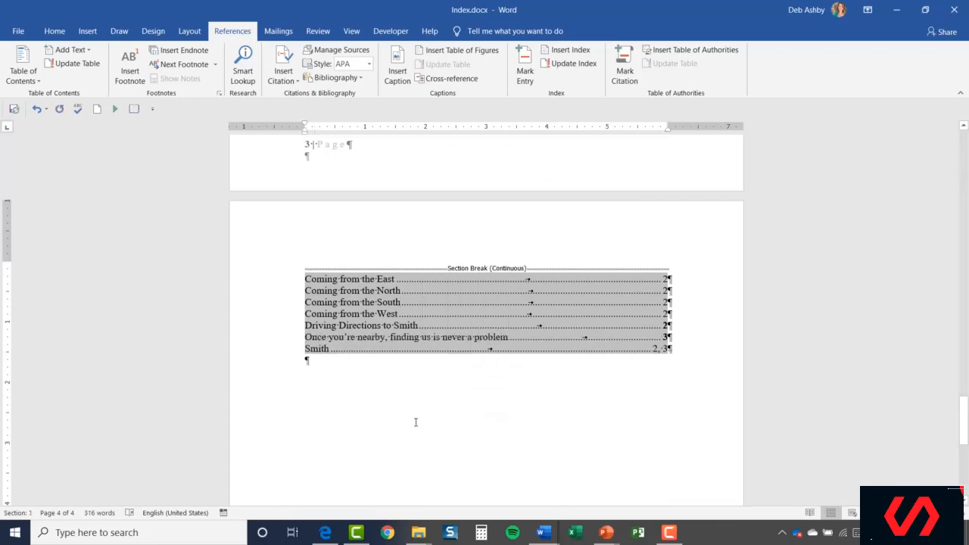
click(281, 368)
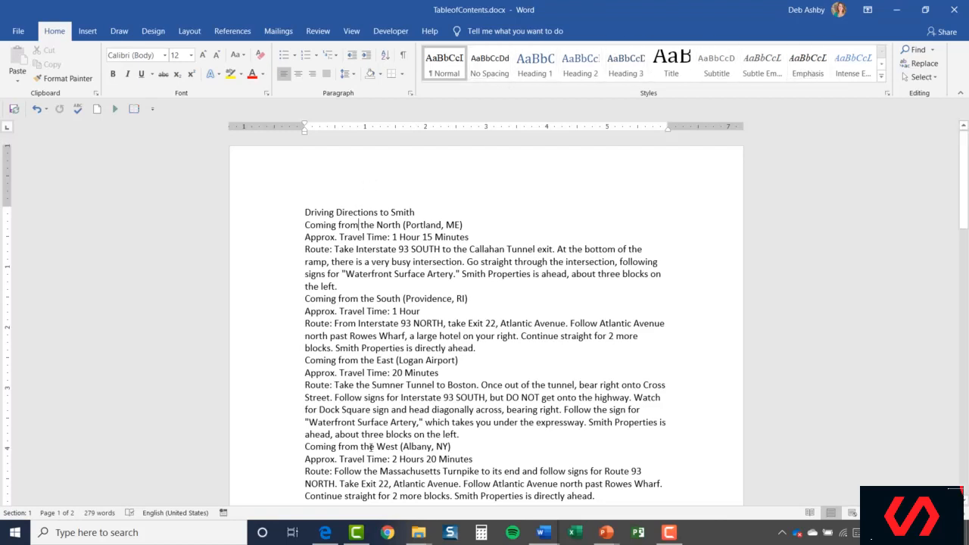
- In TableofContents.docx, apply the Heading 1 style to the title 'Driving Directions to Smith'
click(275, 216)
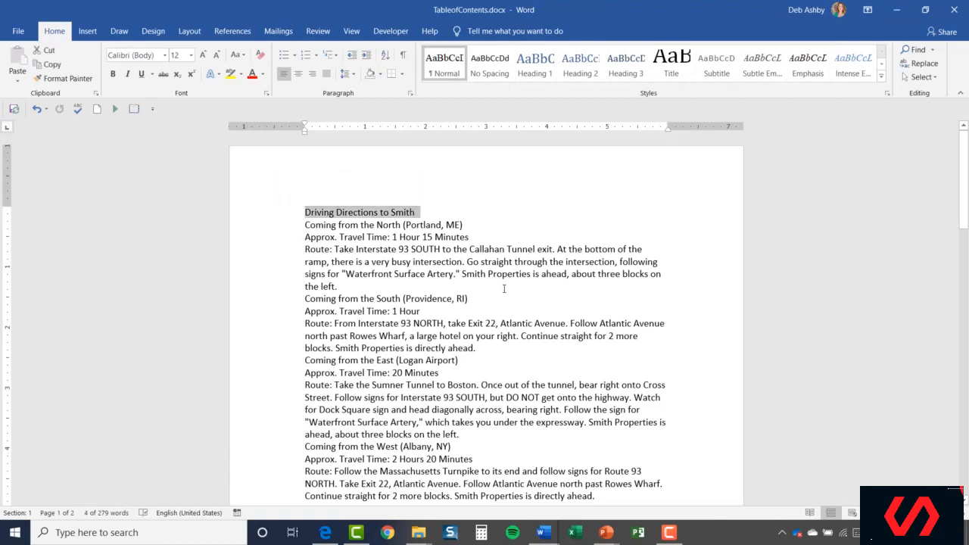
click(534, 62)
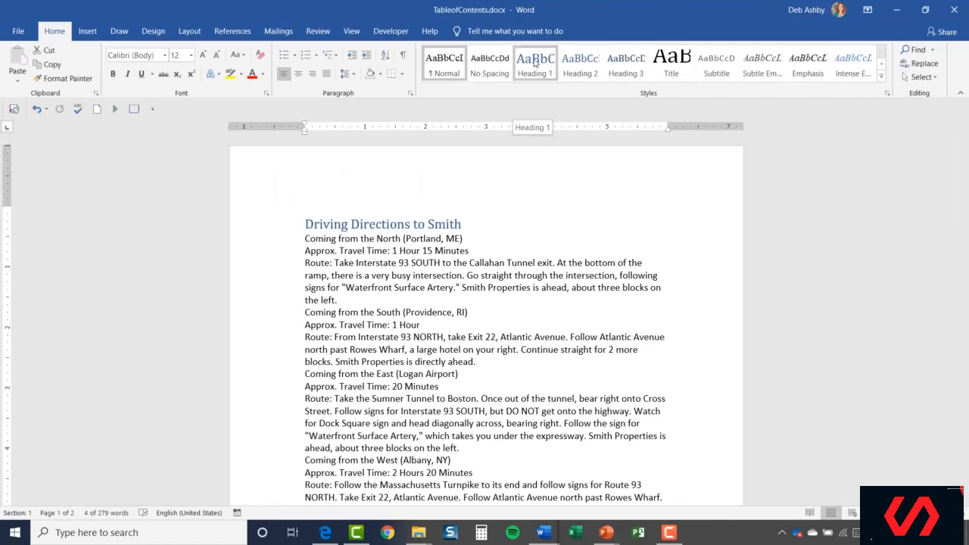
click(534, 62)
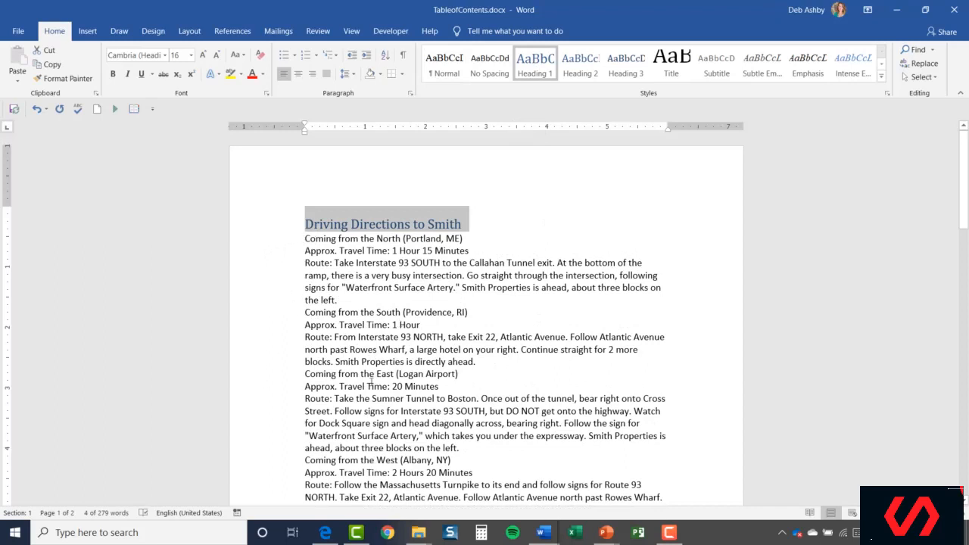
- Apply the Heading 2 style to the four 'Coming from the …' route lines together
click(278, 244)
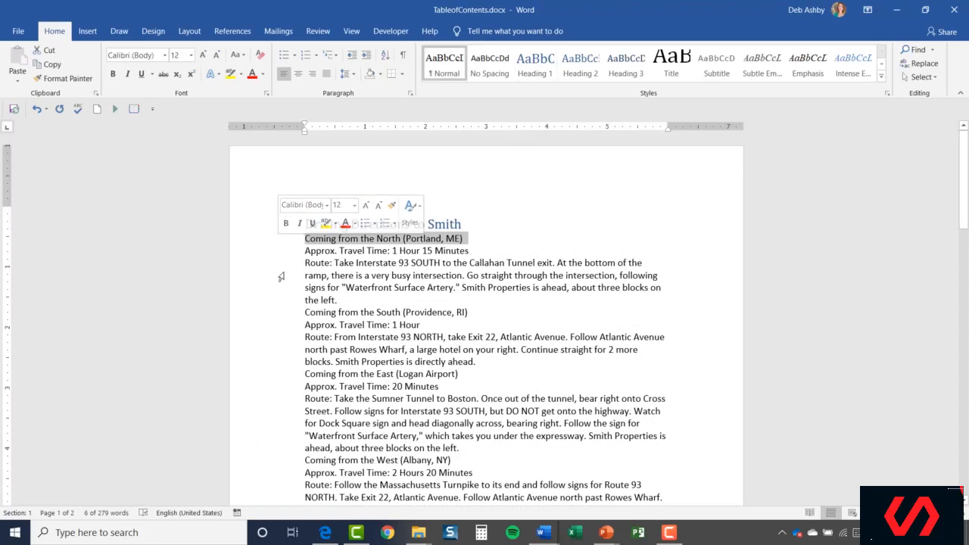
ctrl+click(284, 316)
ctrl+click(283, 379)
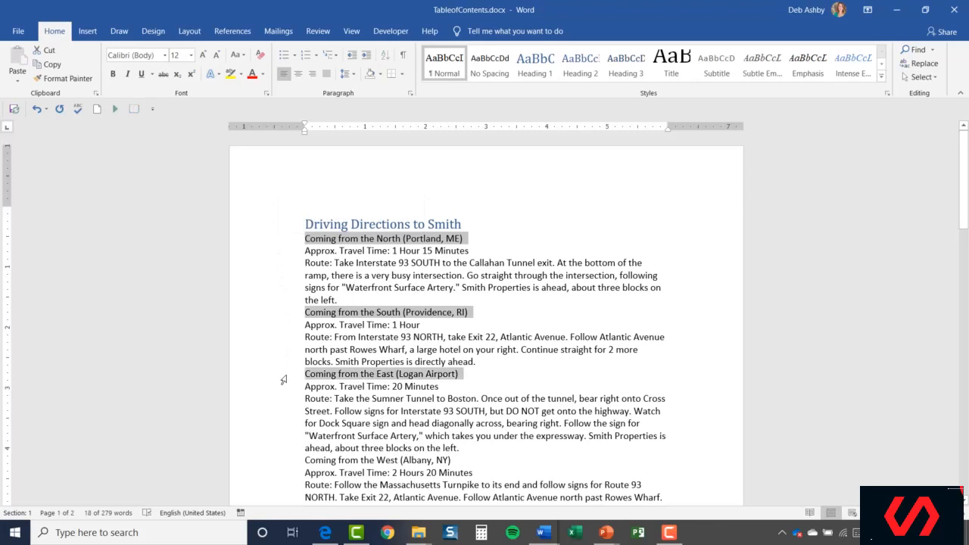
ctrl+click(284, 464)
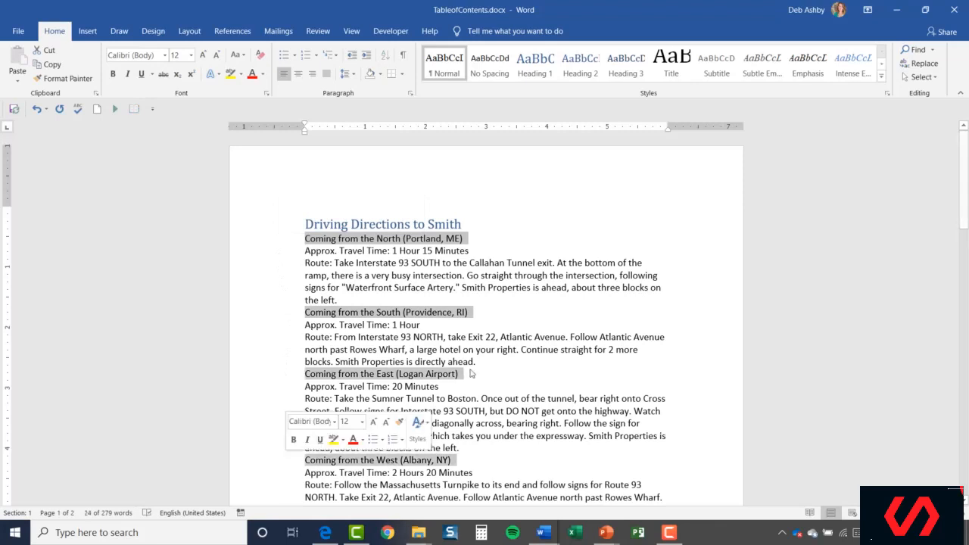
click(581, 68)
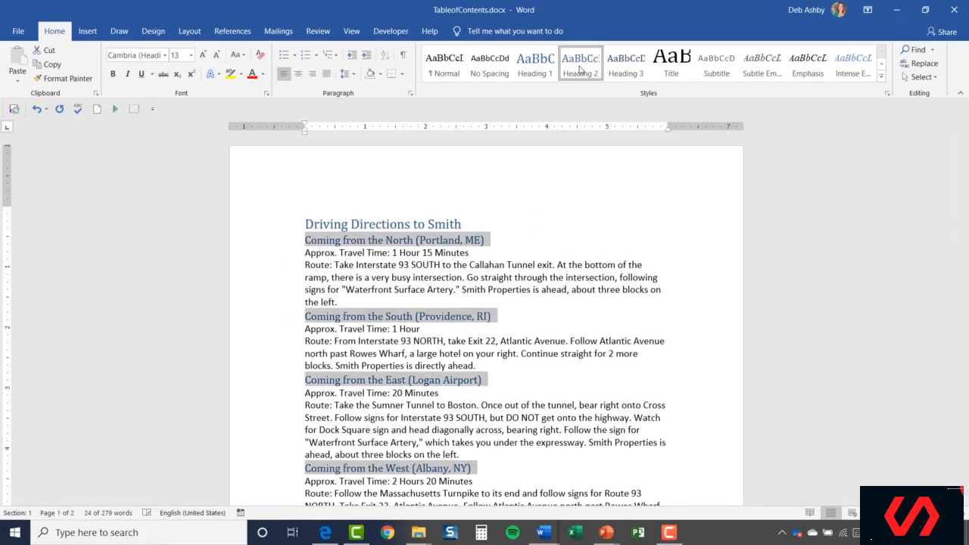
click(543, 324)
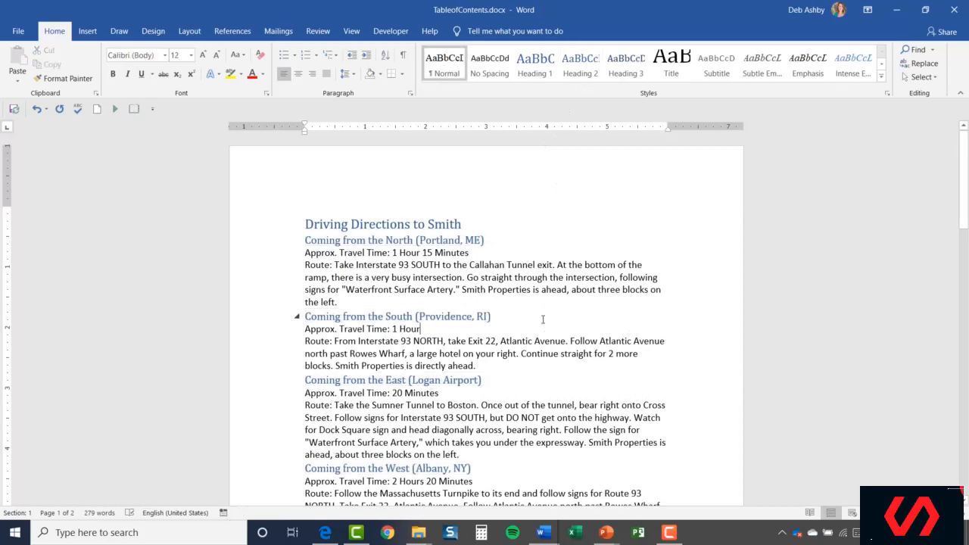
scroll(542, 320, down, 3)
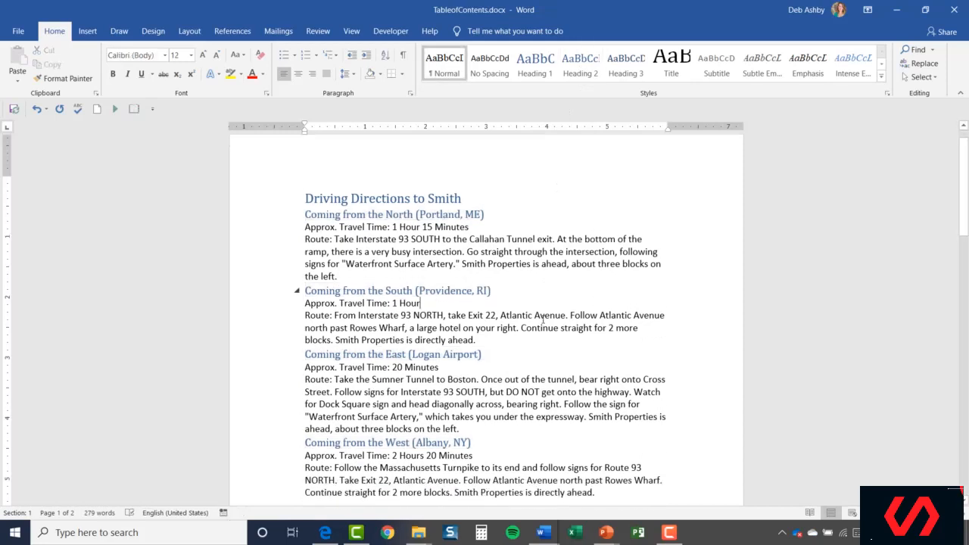
scroll(543, 319, down, 10)
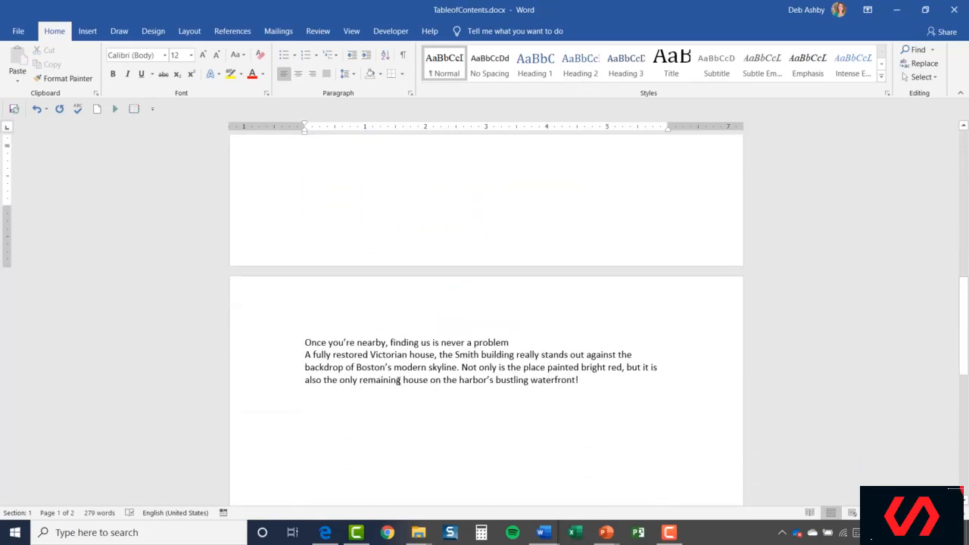
- Apply the Heading 1 style to the line 'Once you're nearby, finding us is never a problem'
click(279, 347)
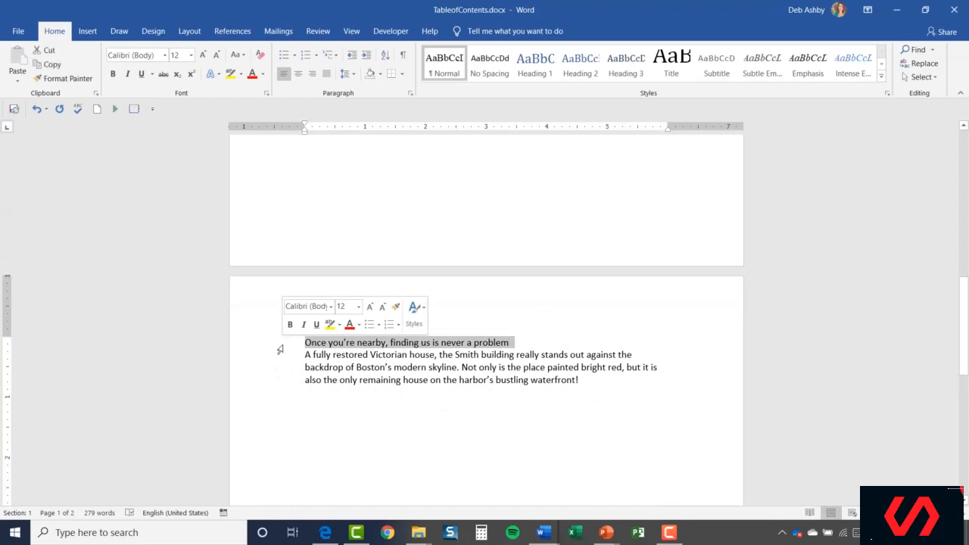
click(537, 73)
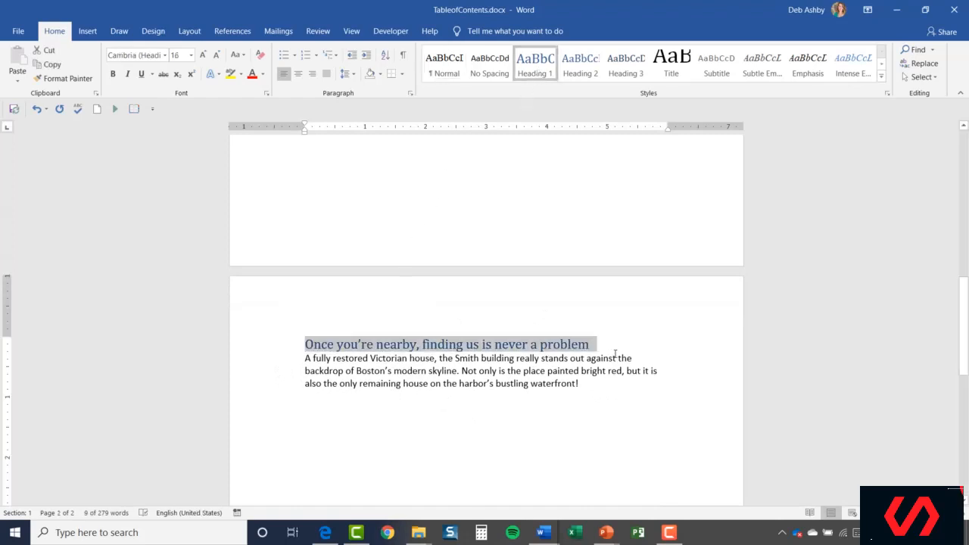
- Check the styles applied to the title, route headings and body lines at the start of the document
key(ctrl+Home)
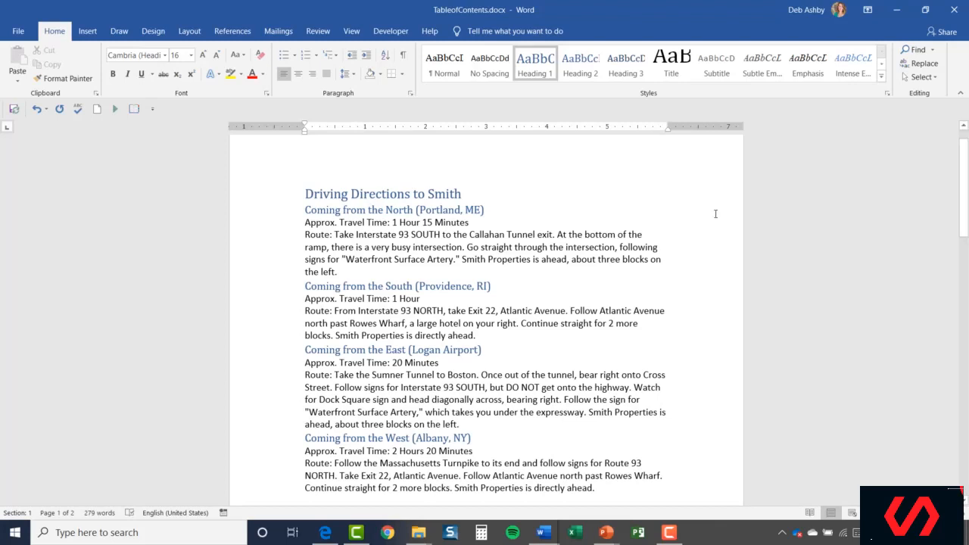
click(259, 209)
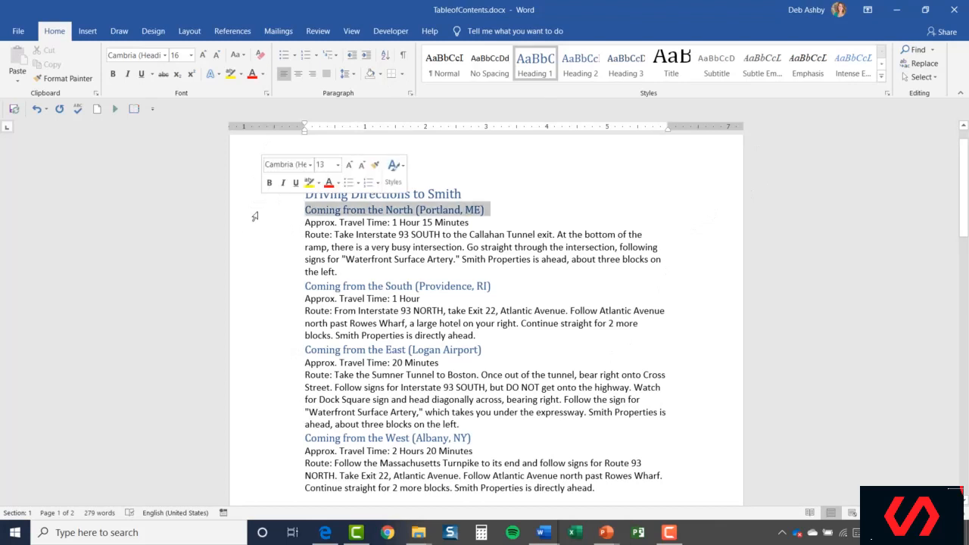
click(536, 196)
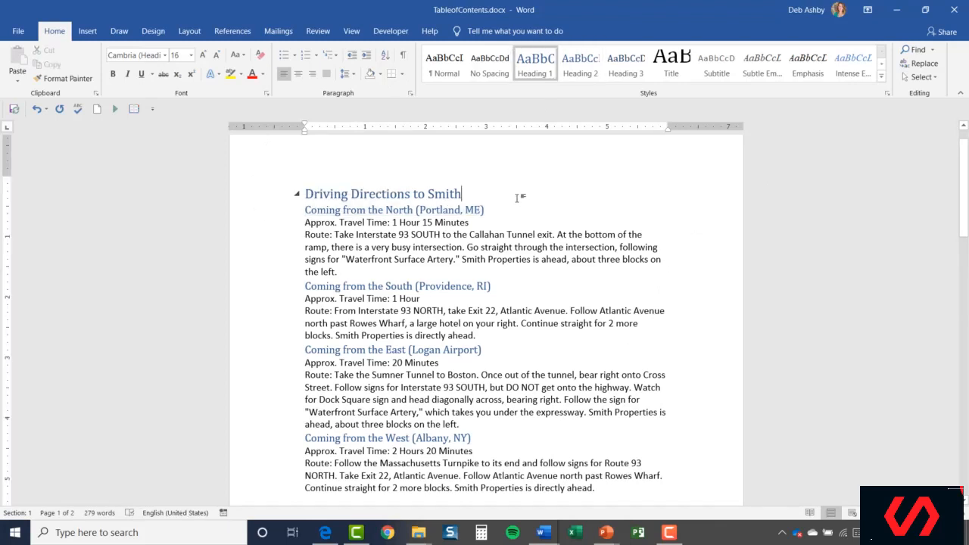
click(253, 199)
click(253, 221)
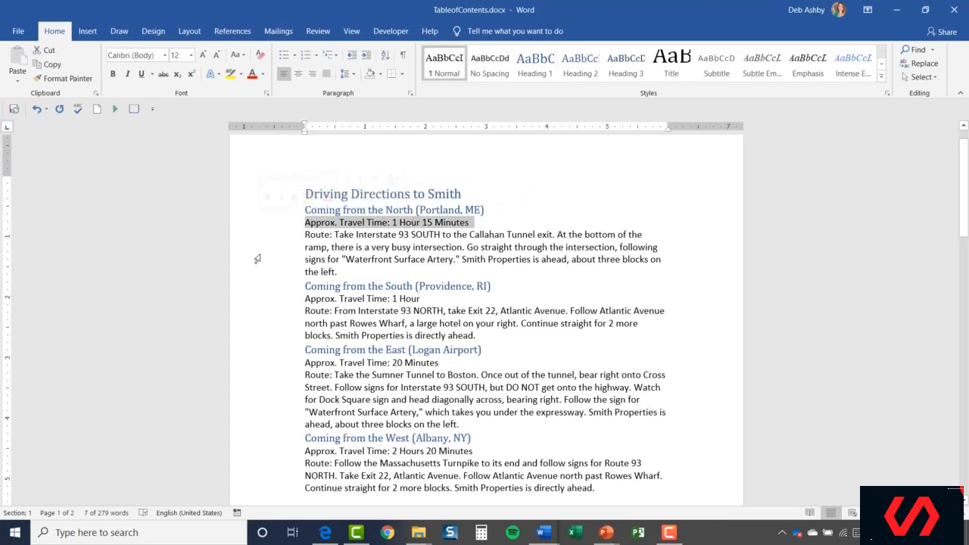
click(549, 219)
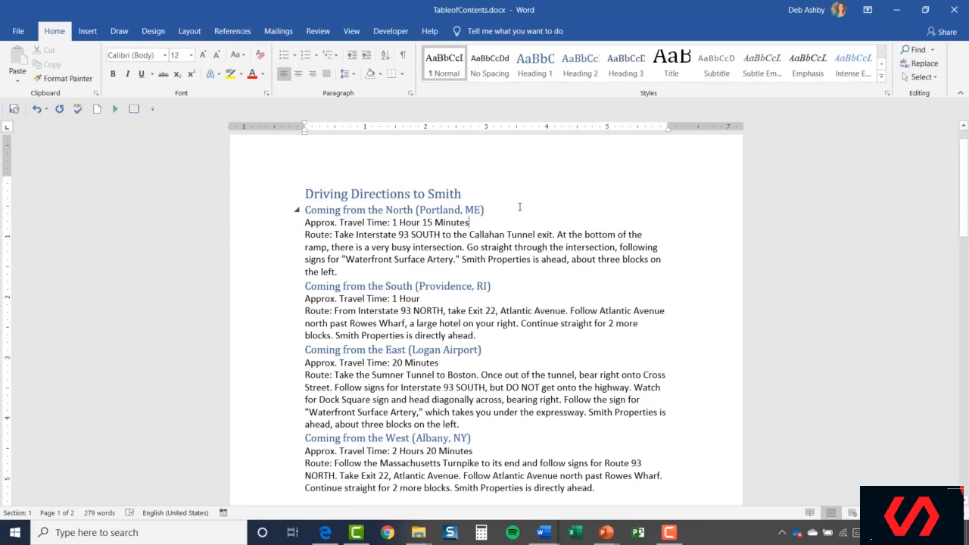
scroll(519, 208, up, 1)
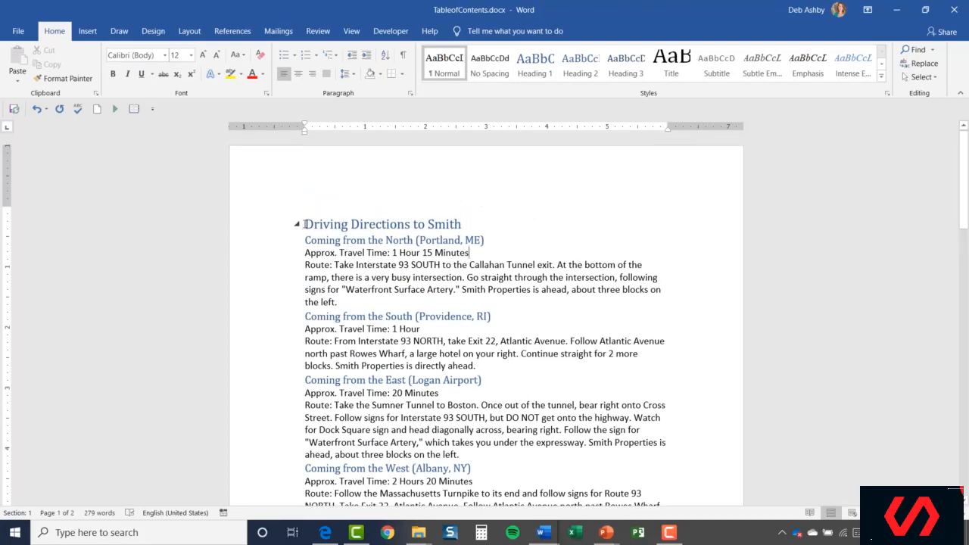
- Insert the Filigree cover page at the start of the document
click(340, 225)
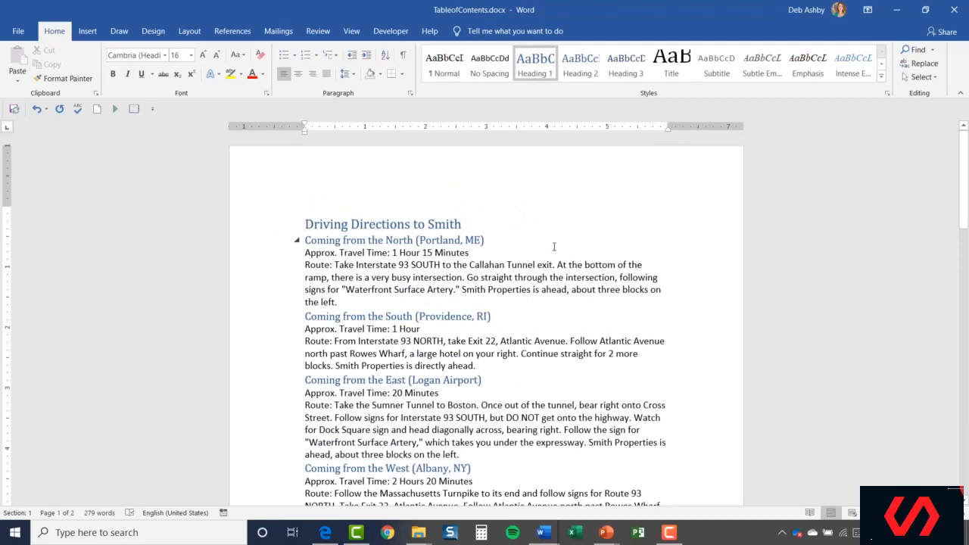
click(87, 32)
click(58, 50)
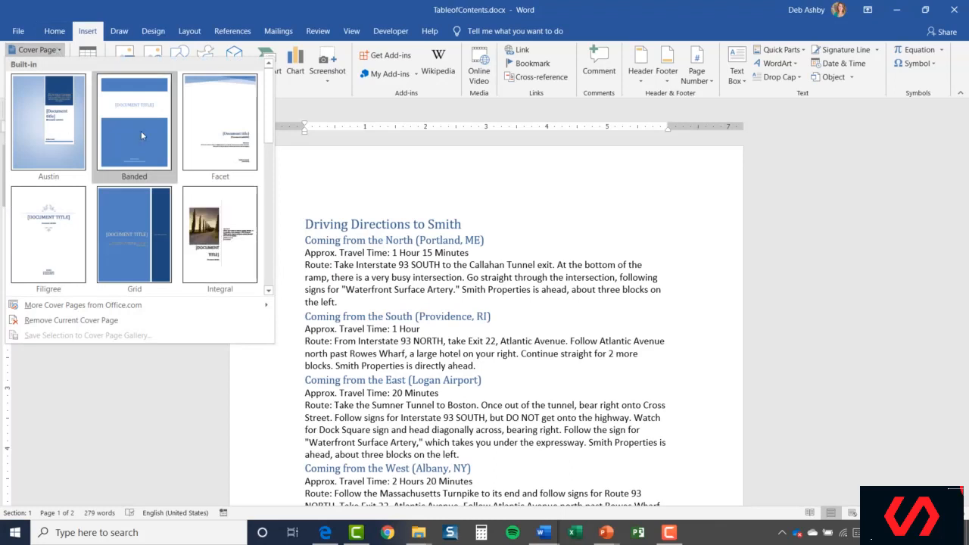
click(38, 244)
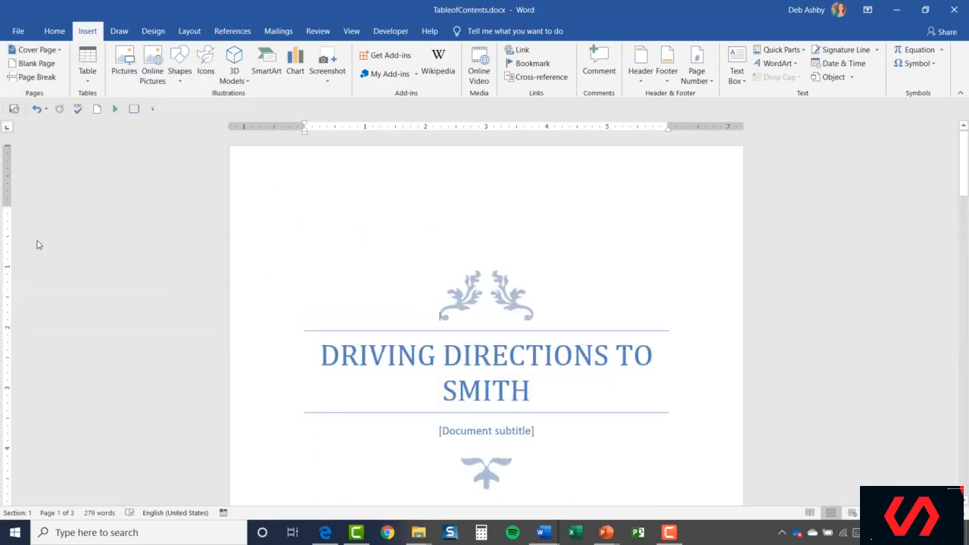
- Insert a page break before the title 'Driving Directions to Smith' to create a blank page after the cover
scroll(636, 283, down, 10)
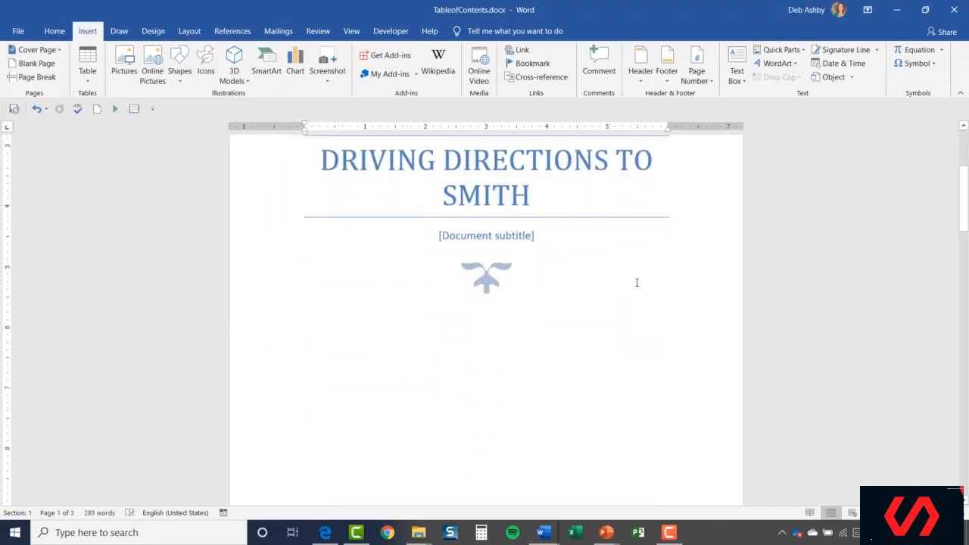
scroll(635, 281, up, 10)
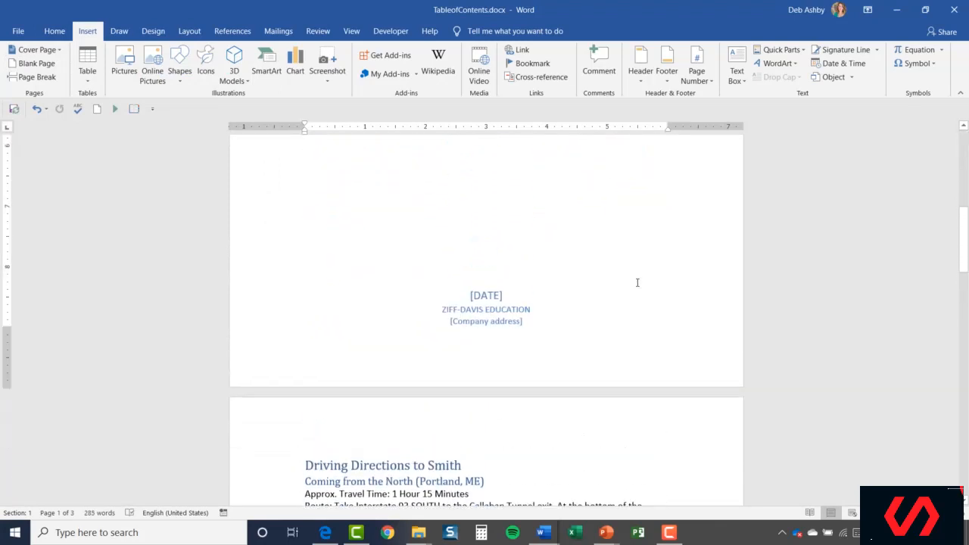
scroll(606, 358, down, 10)
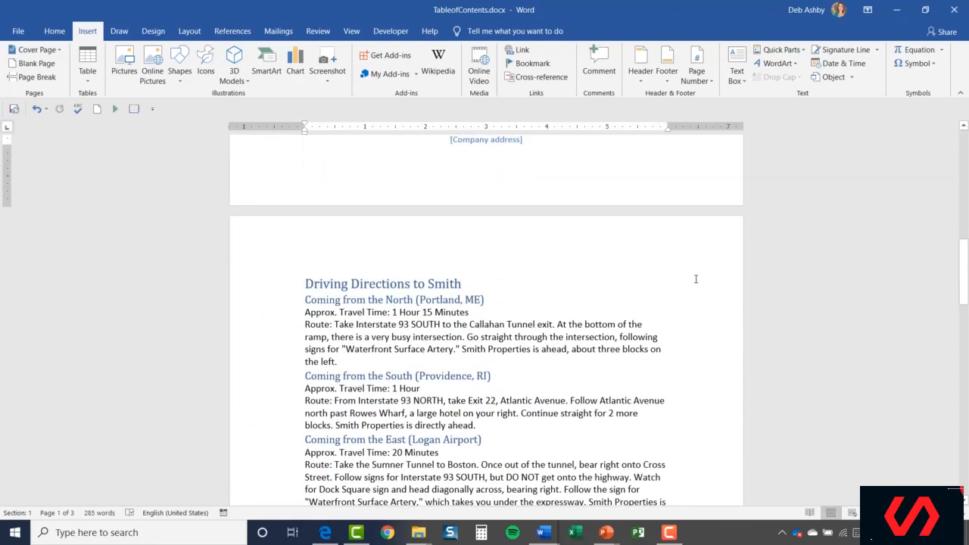
scroll(665, 271, down, 2)
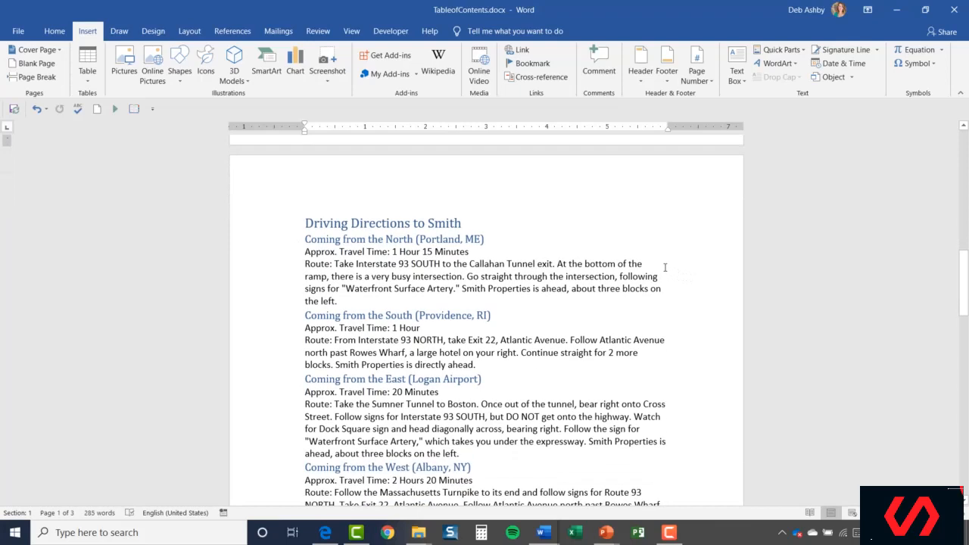
click(307, 222)
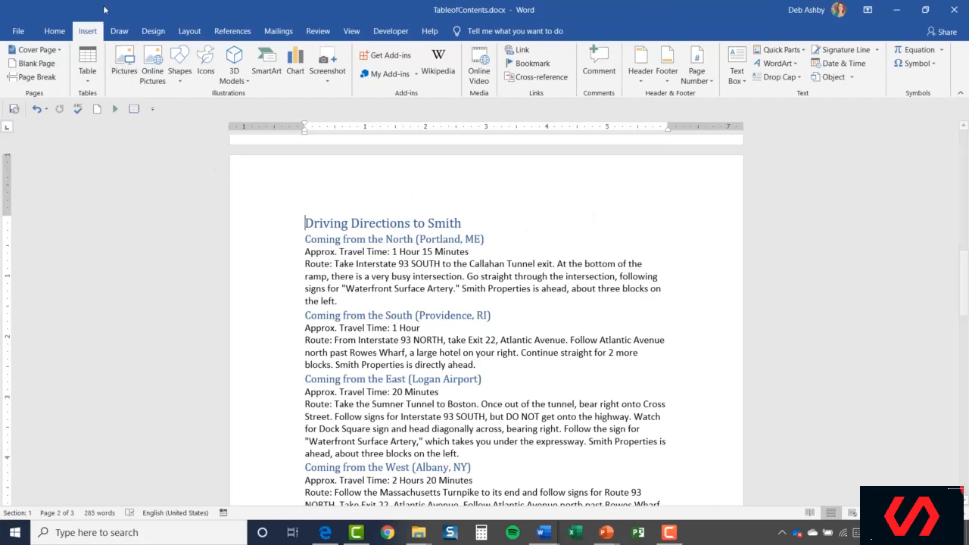
click(37, 77)
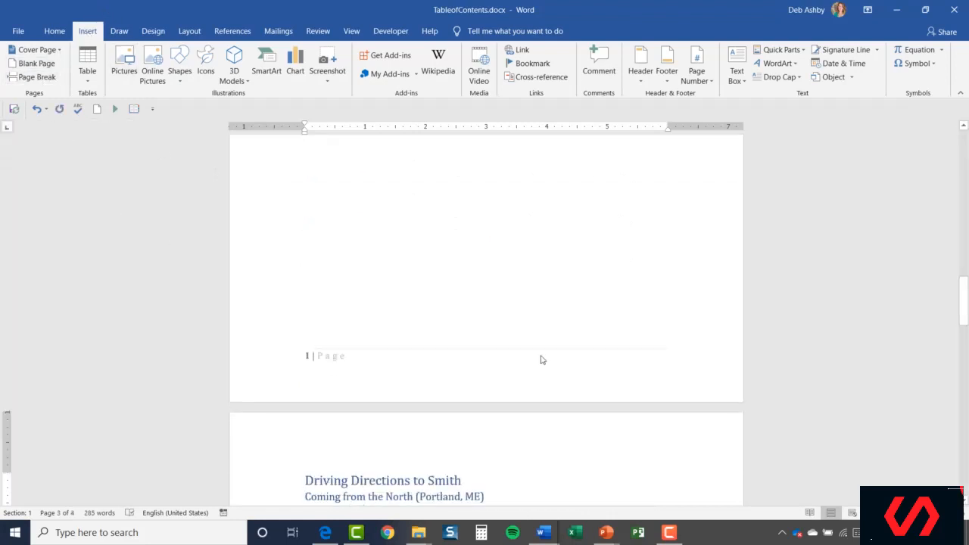
- View the pages side by side to examine the cover, blank page and directions layout, then return to 100%
scroll(541, 359, down, 4)
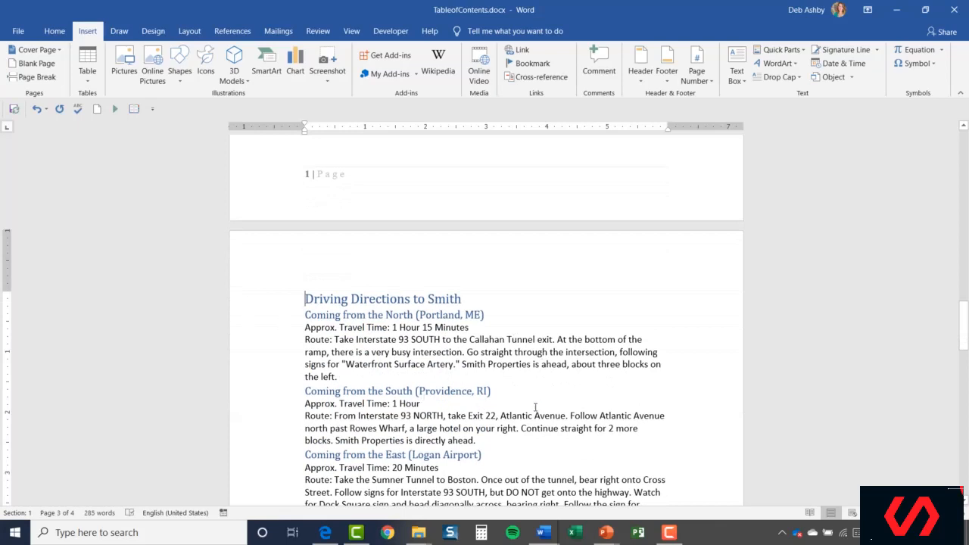
scroll(623, 373, up, 8)
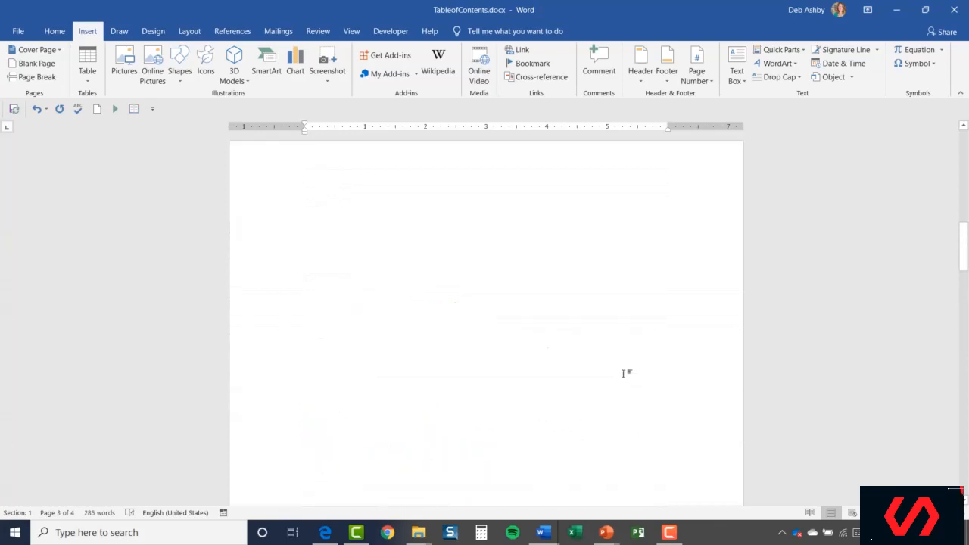
scroll(623, 373, up, 2)
click(351, 250)
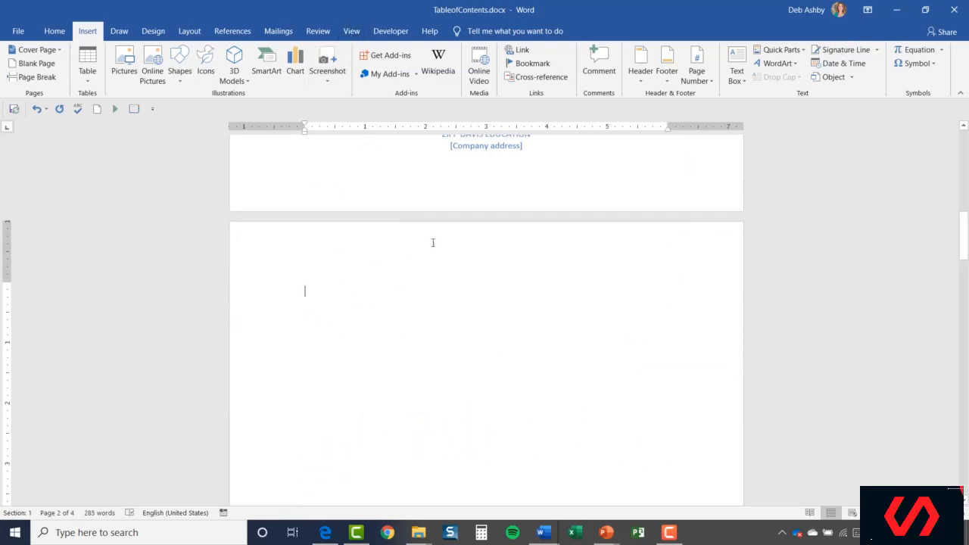
click(352, 33)
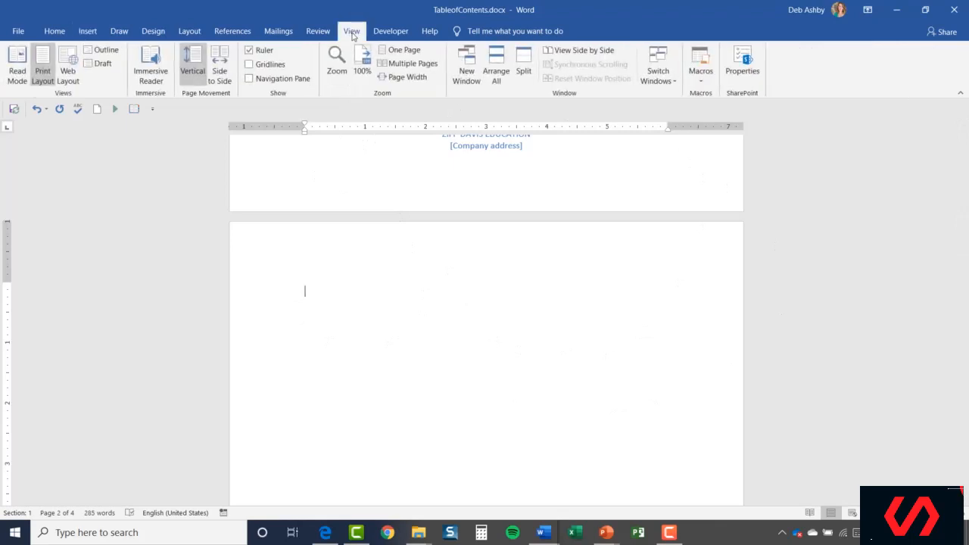
click(432, 66)
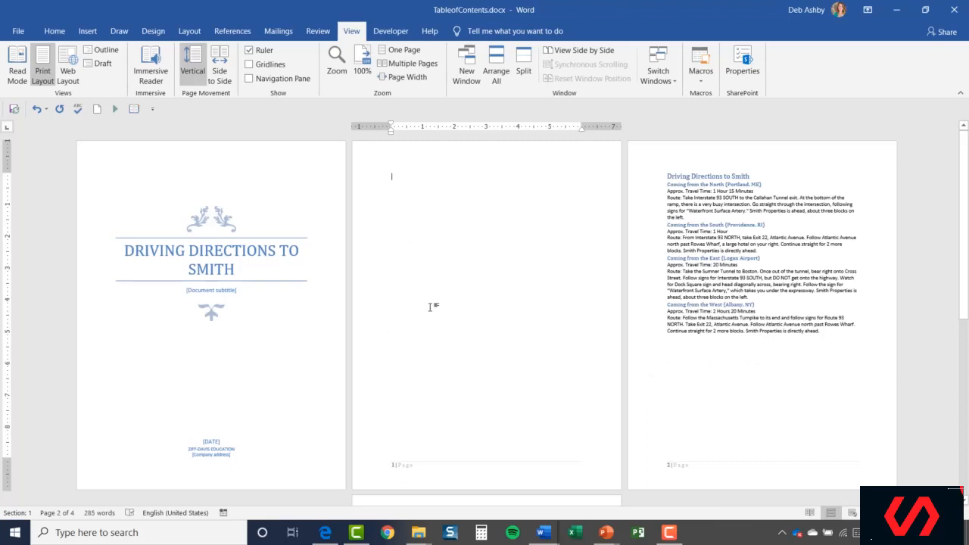
click(363, 68)
scroll(454, 266, up, 4)
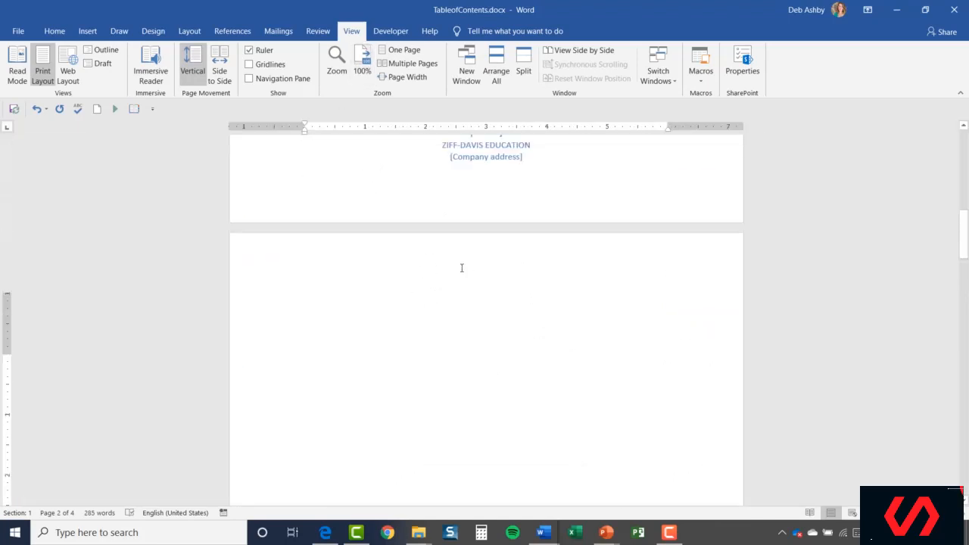
scroll(424, 284, down, 2)
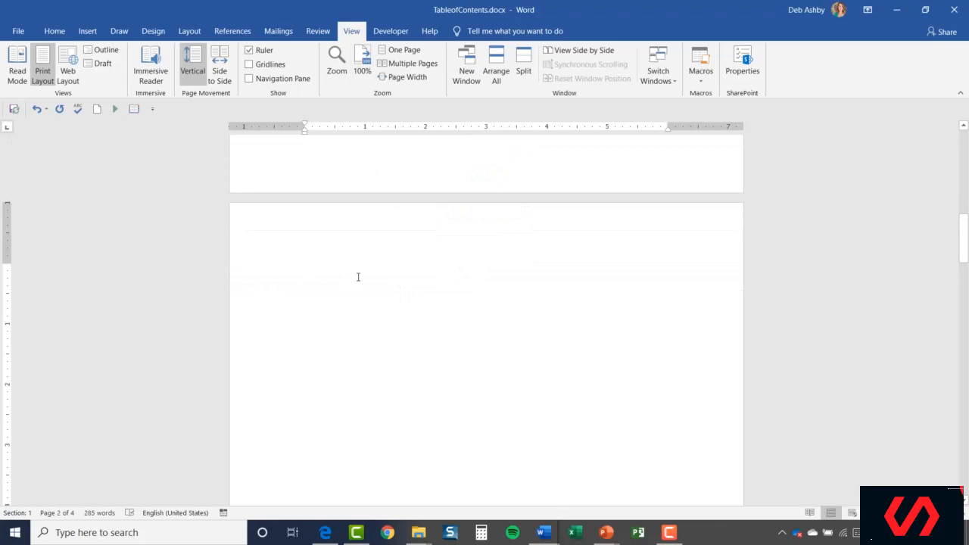
- Type the heading TABLE OF CONTENTS in capitals on the blank page
key(Caps_Lock)
text(TABLE OF)
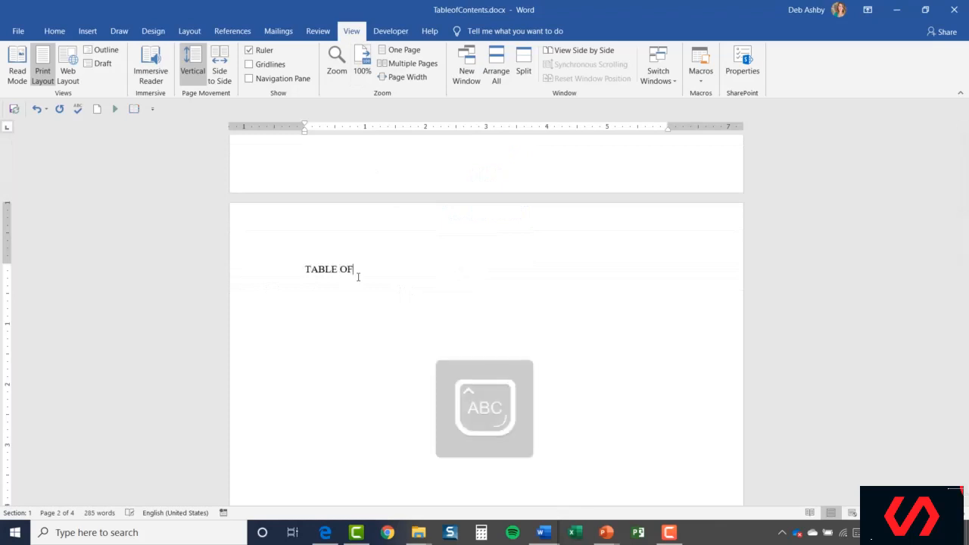
text( CONTENTS)
key(Caps_Lock)
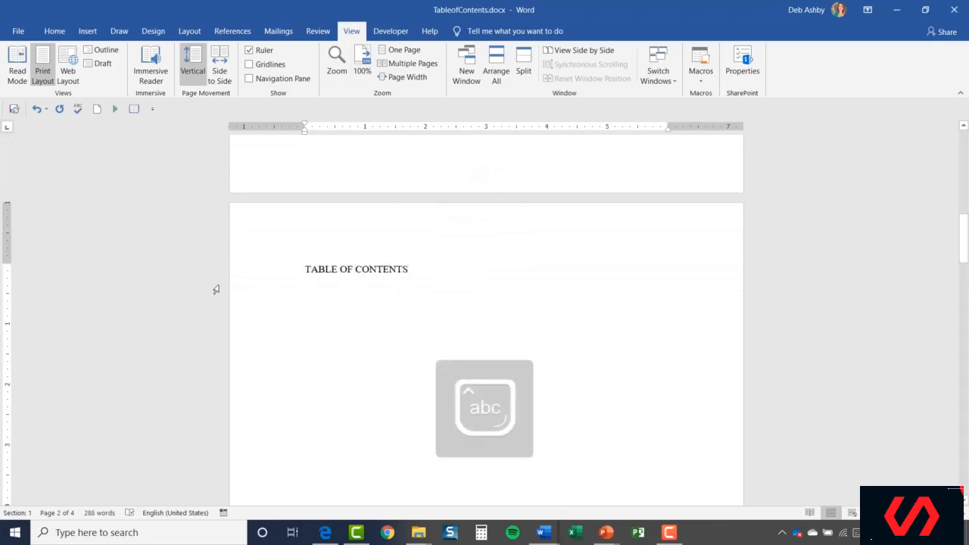
- Format the 'TABLE OF CONTENTS' line as Calibri (Body), 14 pt, bold
click(268, 286)
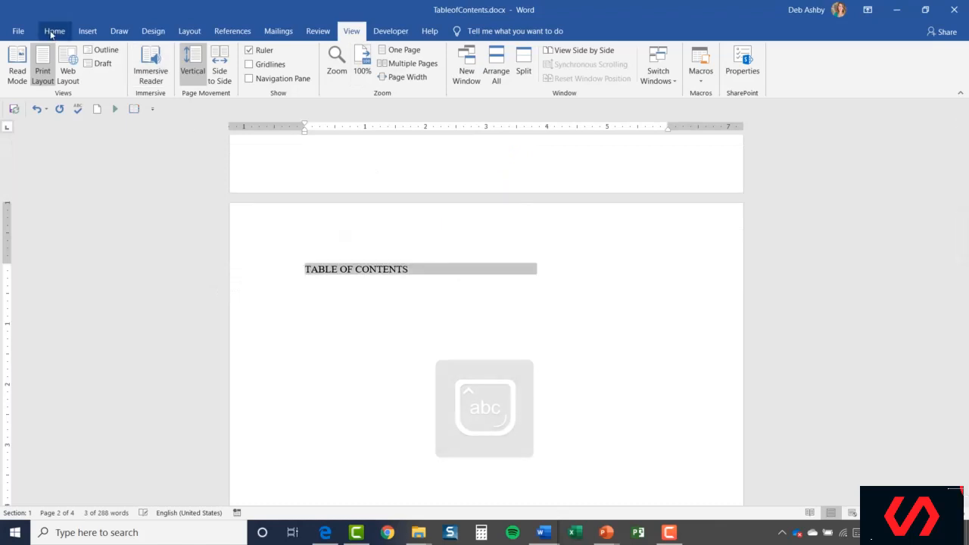
click(53, 31)
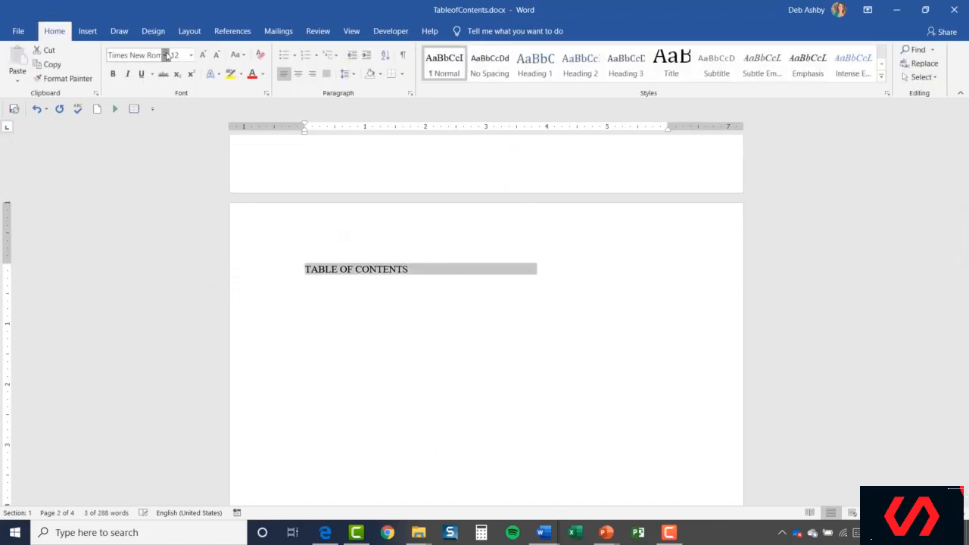
click(164, 56)
click(130, 98)
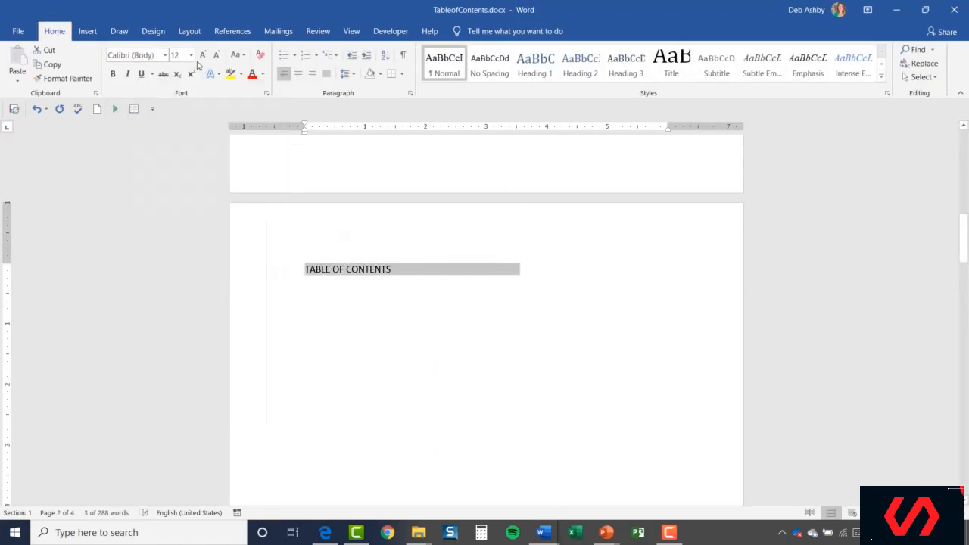
click(202, 55)
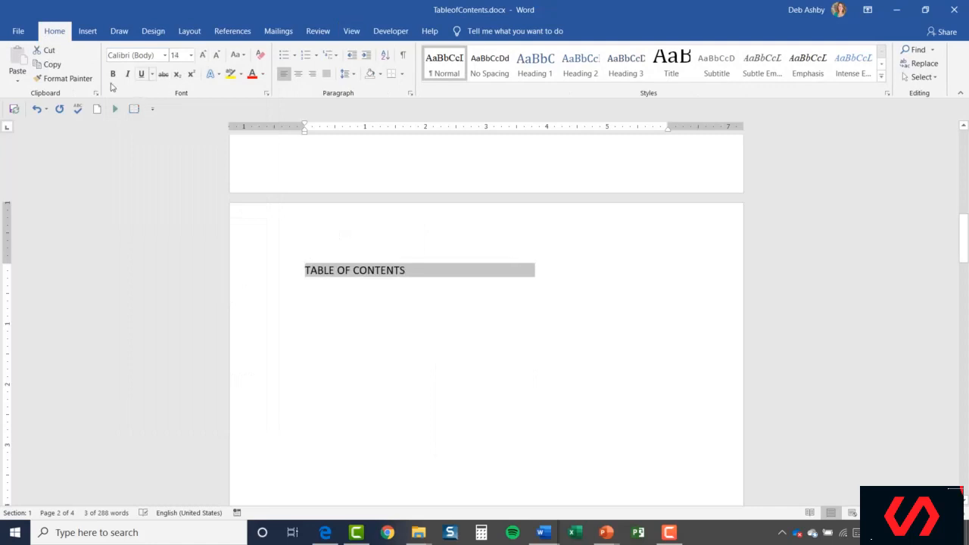
click(114, 74)
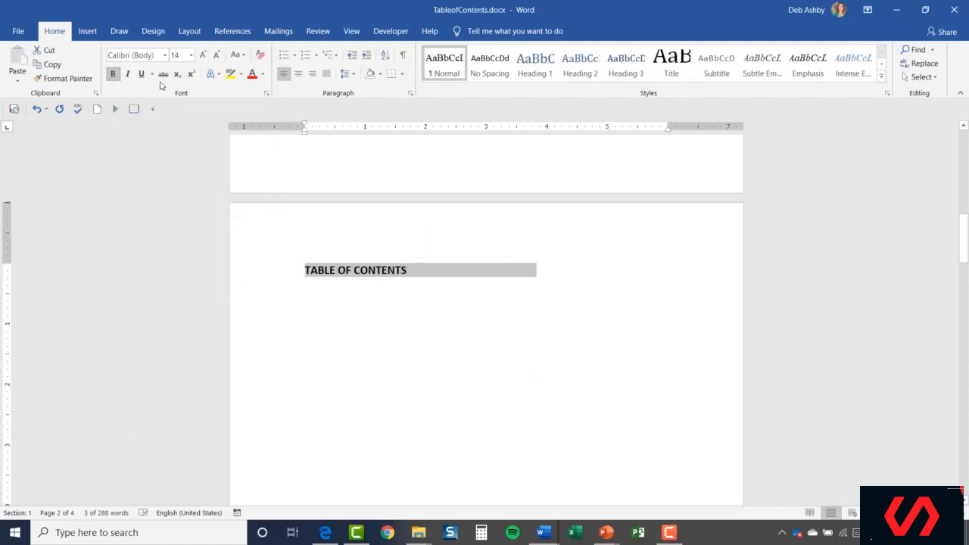
- Center the 'TABLE OF CONTENTS' heading and left-align the empty line beneath it
click(298, 74)
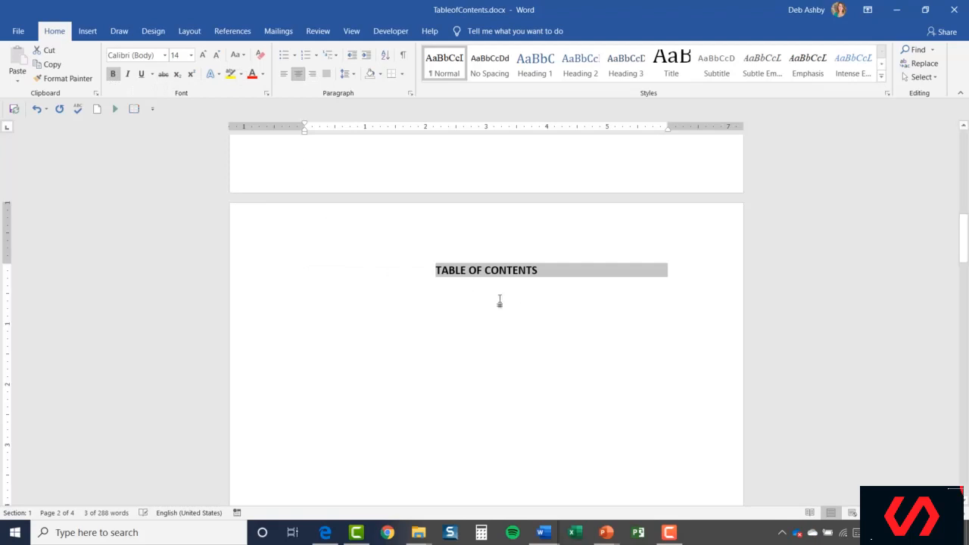
click(558, 272)
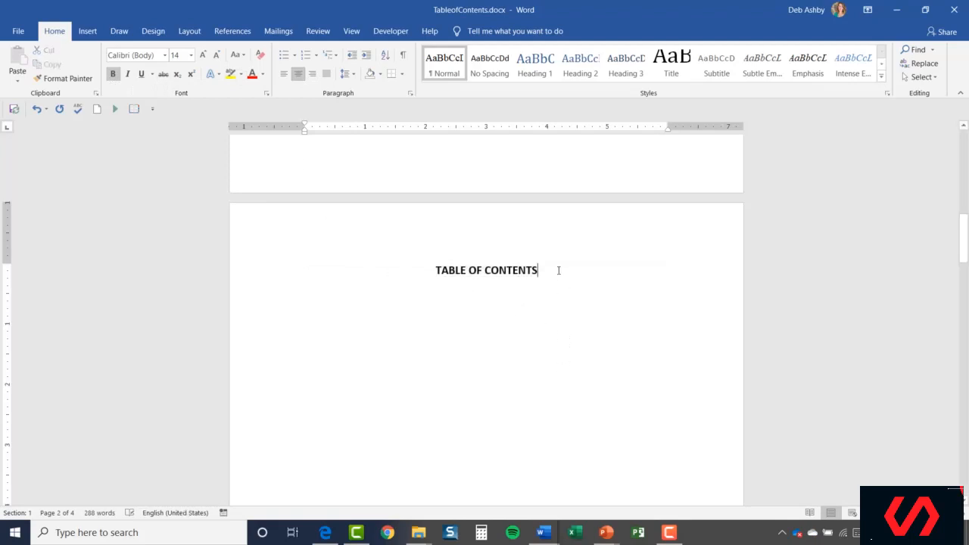
click(283, 76)
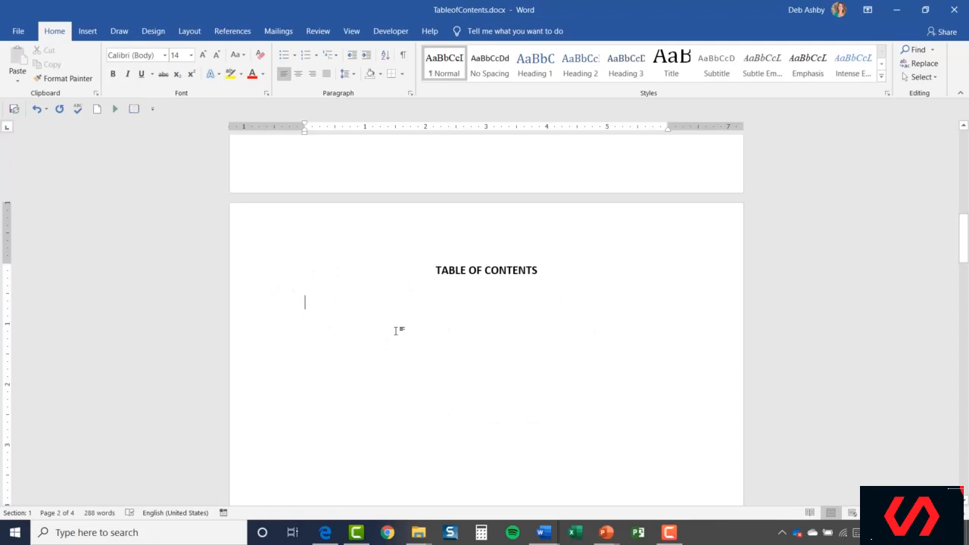
- Insert the Automatic Table 1 table of contents below the TABLE OF CONTENTS heading
click(229, 32)
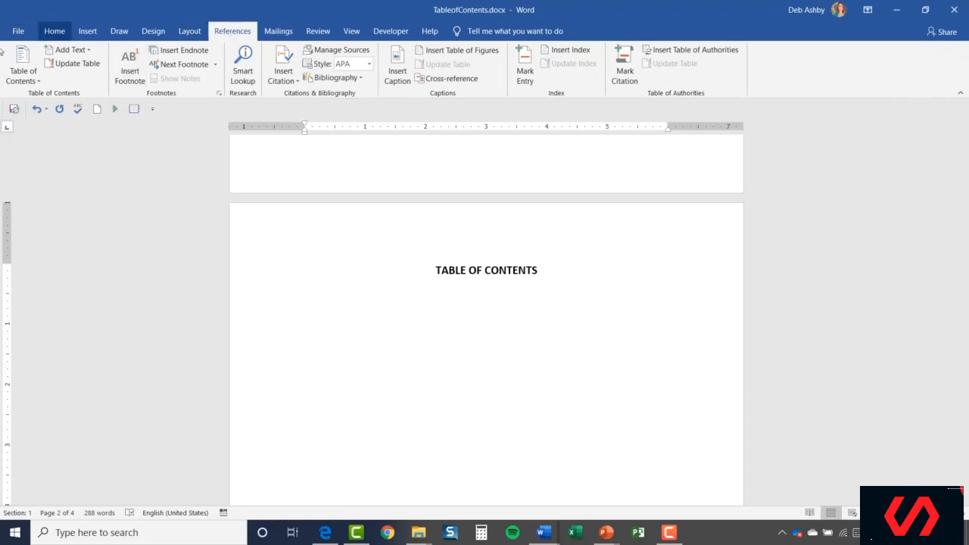
click(35, 79)
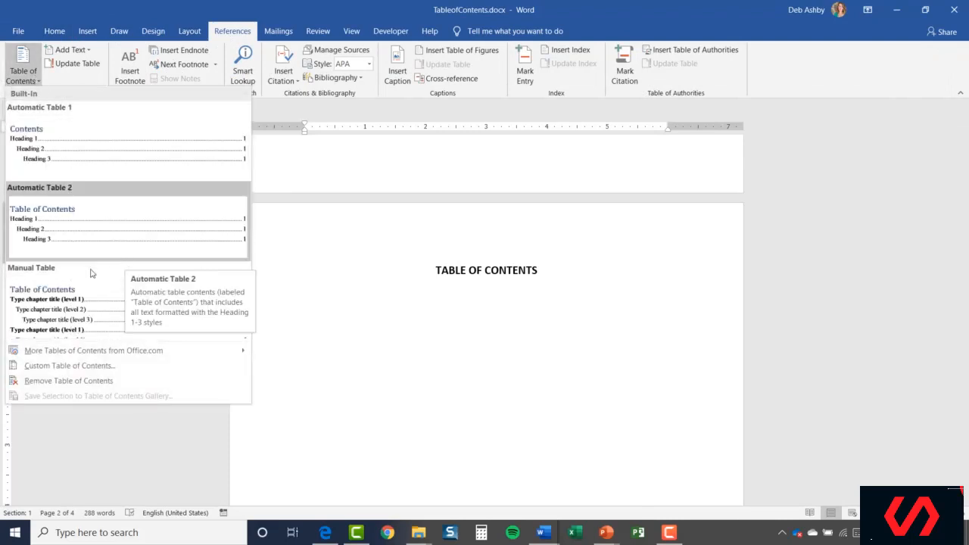
click(86, 149)
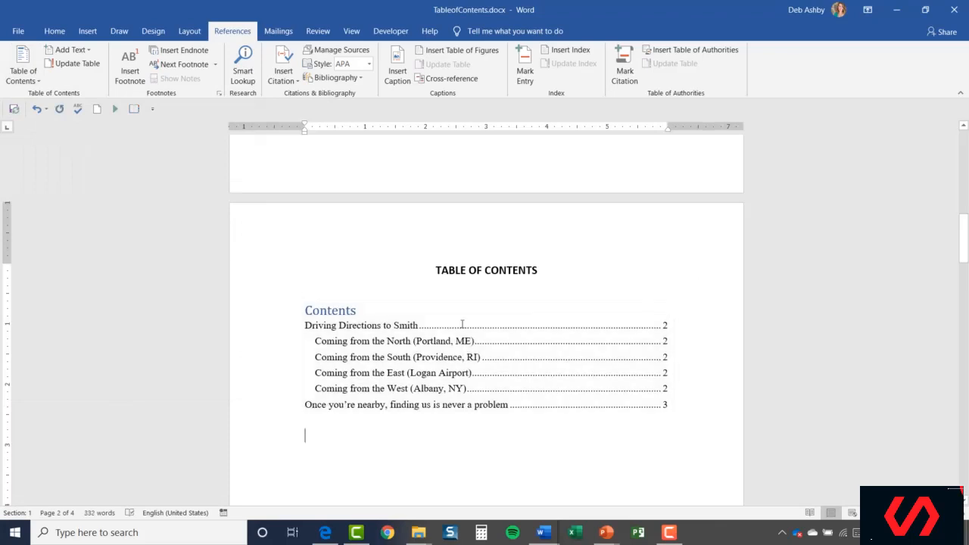
- Delete the built-in 'Contents' title from the inserted table of contents
click(339, 310)
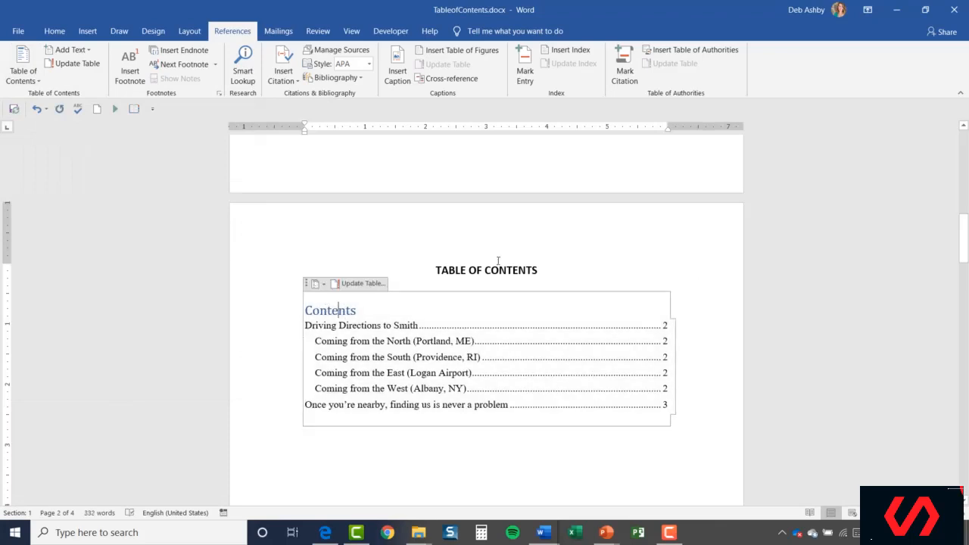
double_click(326, 309)
key(Delete)
- Edit the table of contents field, choosing the TOC field and opening its Table of Contents options
scroll(400, 421, down, 2)
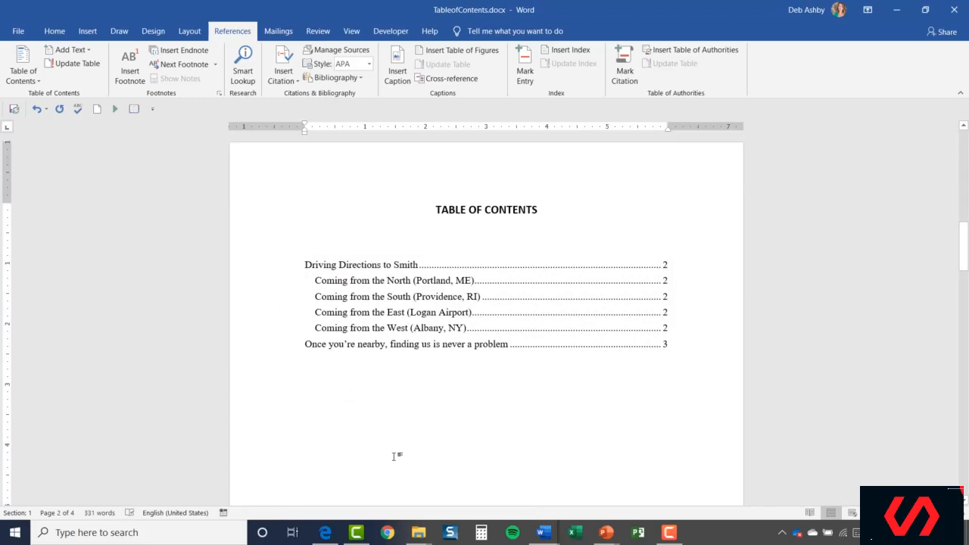
click(361, 297)
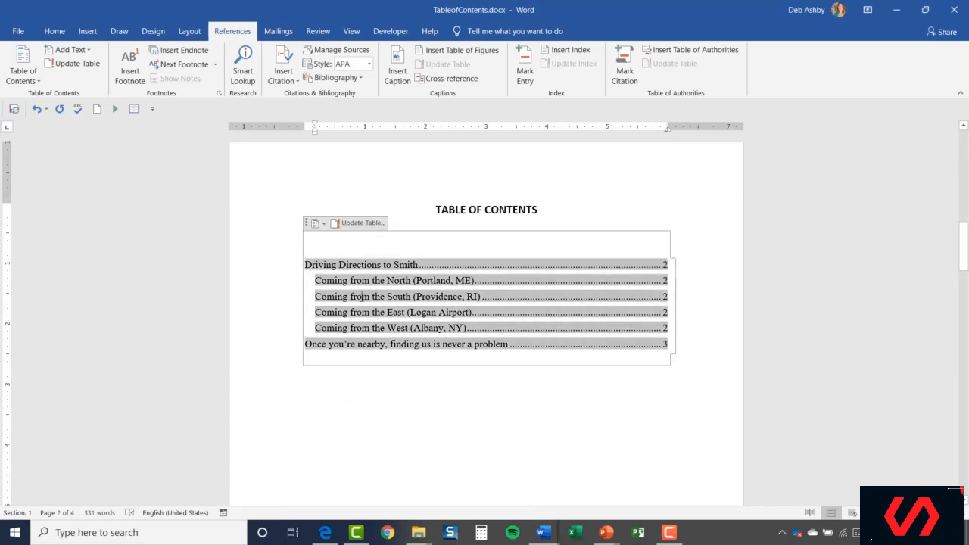
right_click(362, 296)
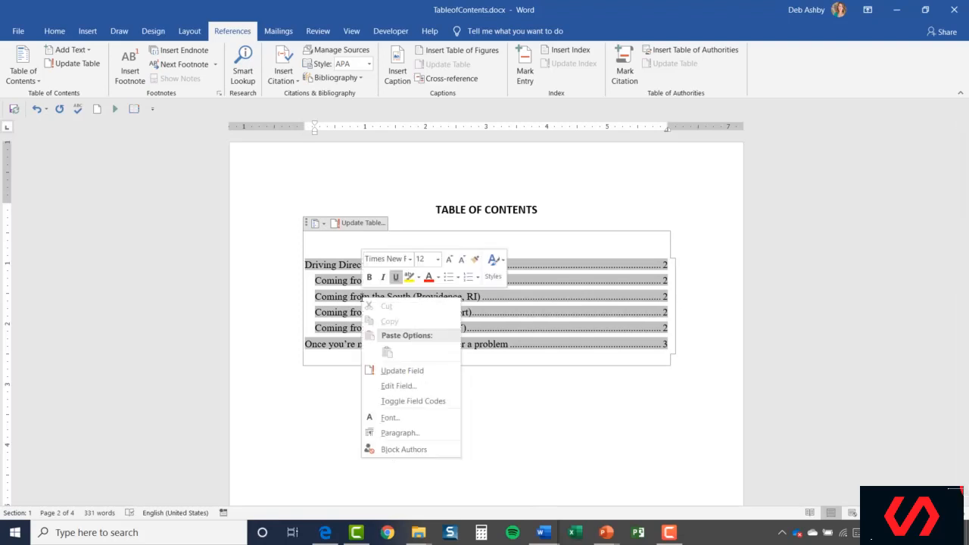
click(423, 390)
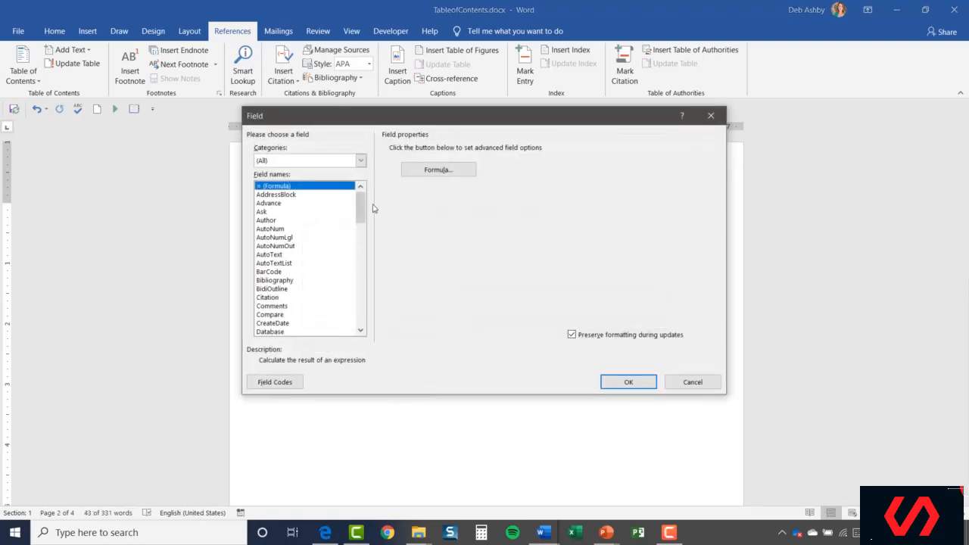
drag(360, 200, 357, 316)
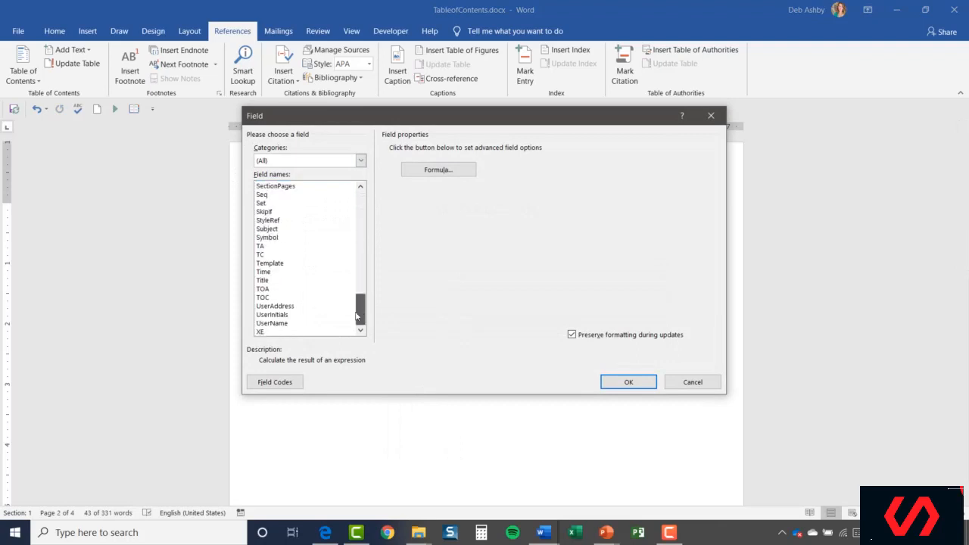
click(265, 299)
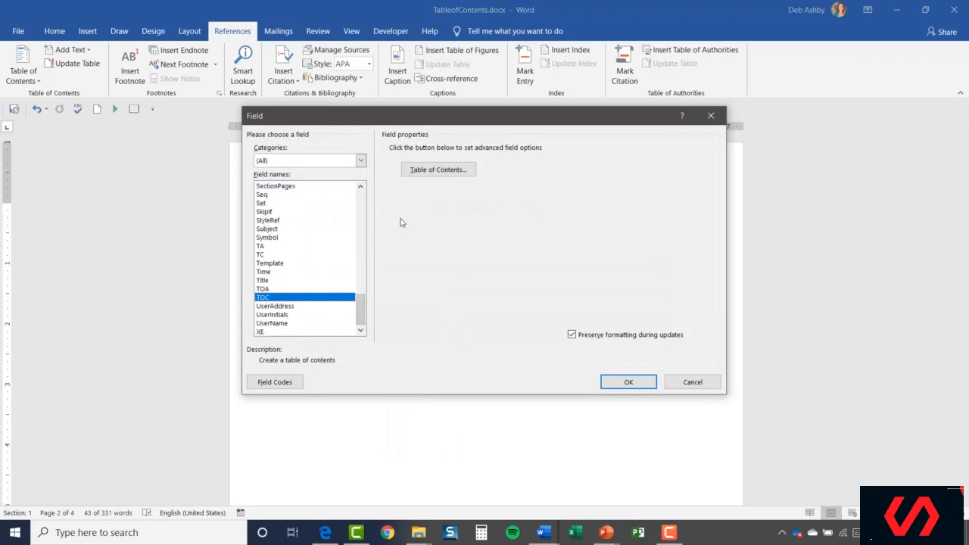
click(445, 171)
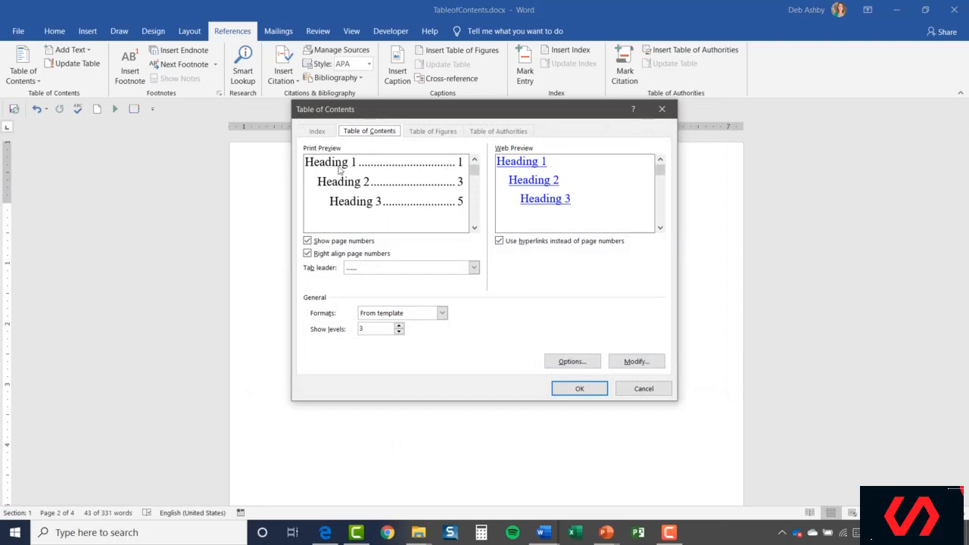
- Set the table of contents to show 2 levels and replace the existing table
drag(476, 115, 555, 151)
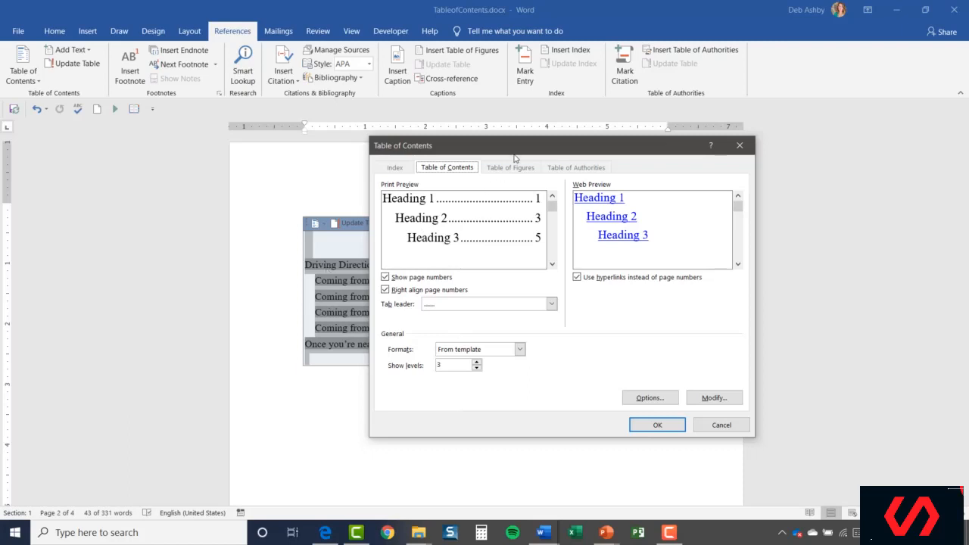
drag(515, 150, 659, 106)
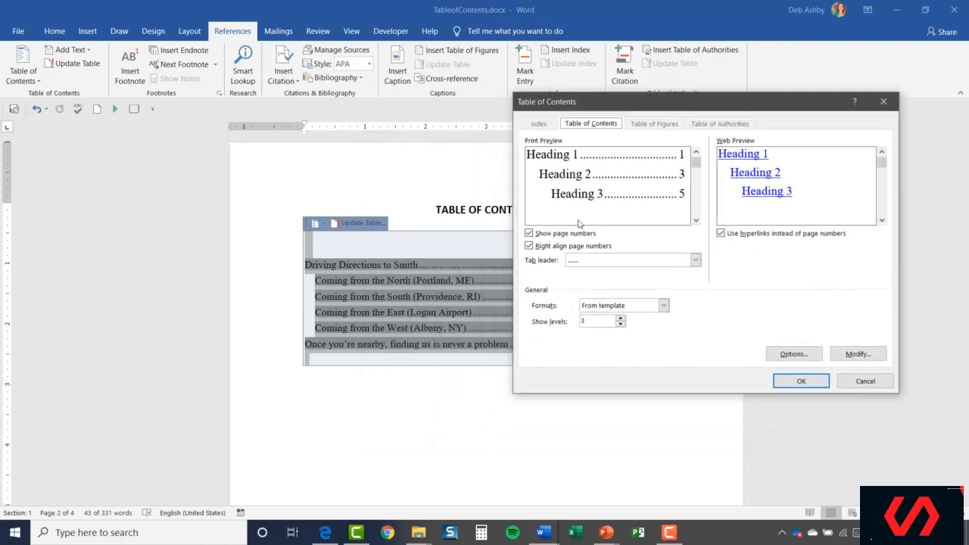
click(620, 325)
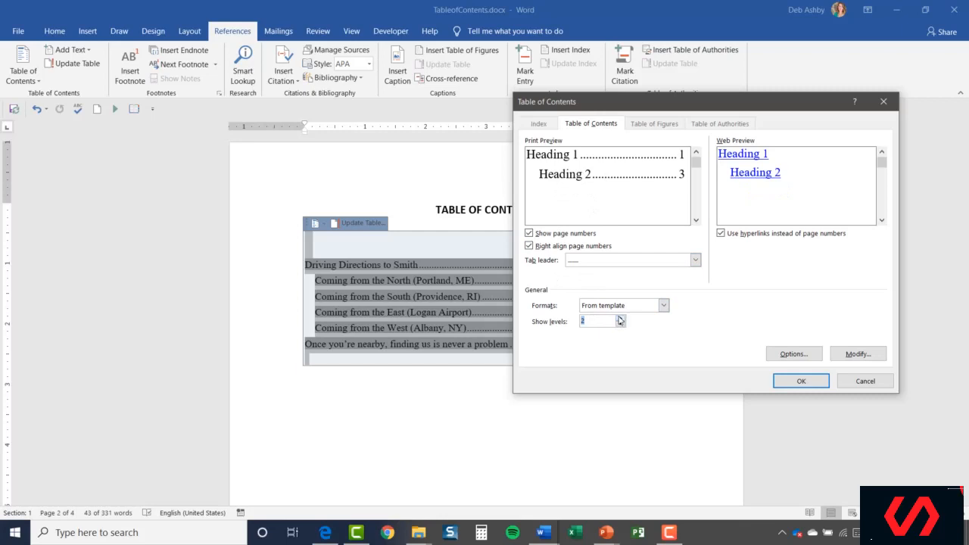
click(619, 318)
click(620, 319)
click(620, 318)
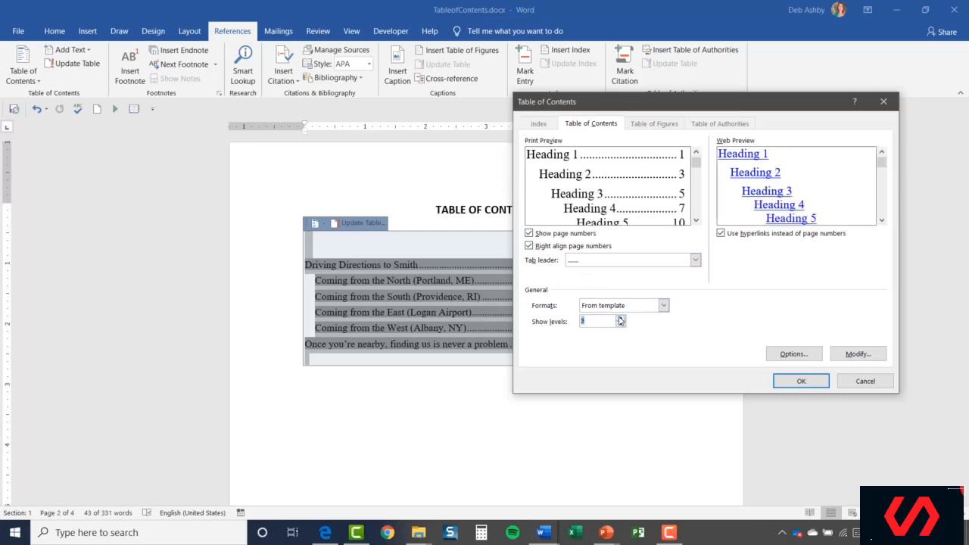
click(620, 325)
click(620, 325)
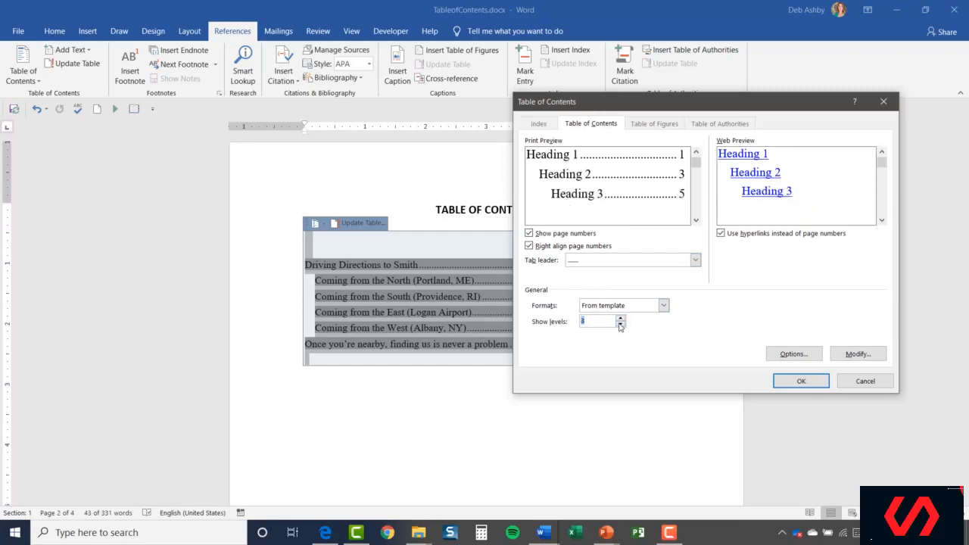
click(620, 325)
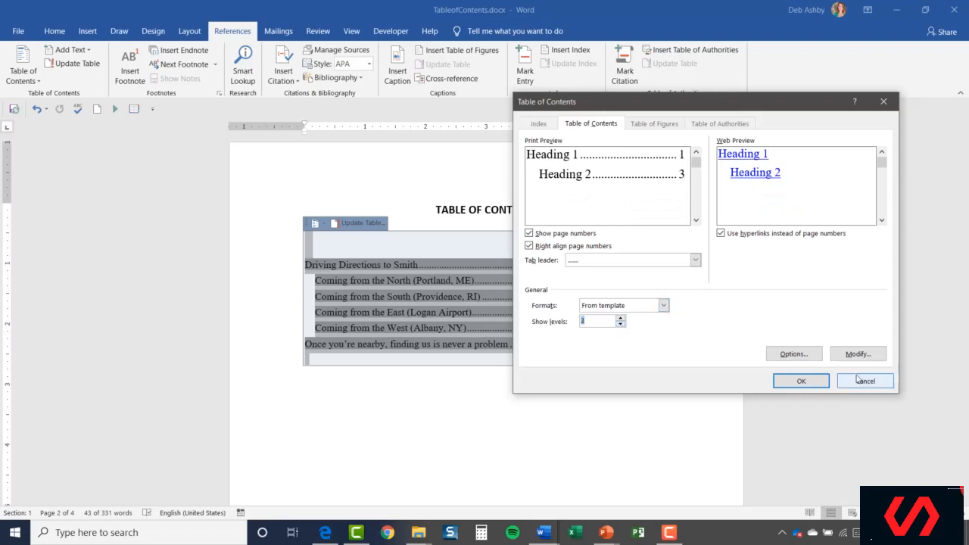
click(801, 381)
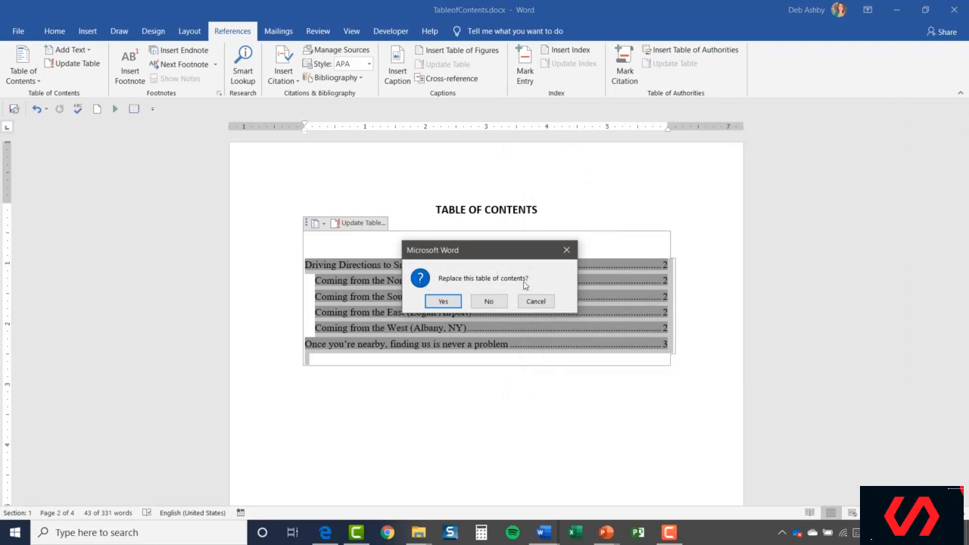
click(450, 303)
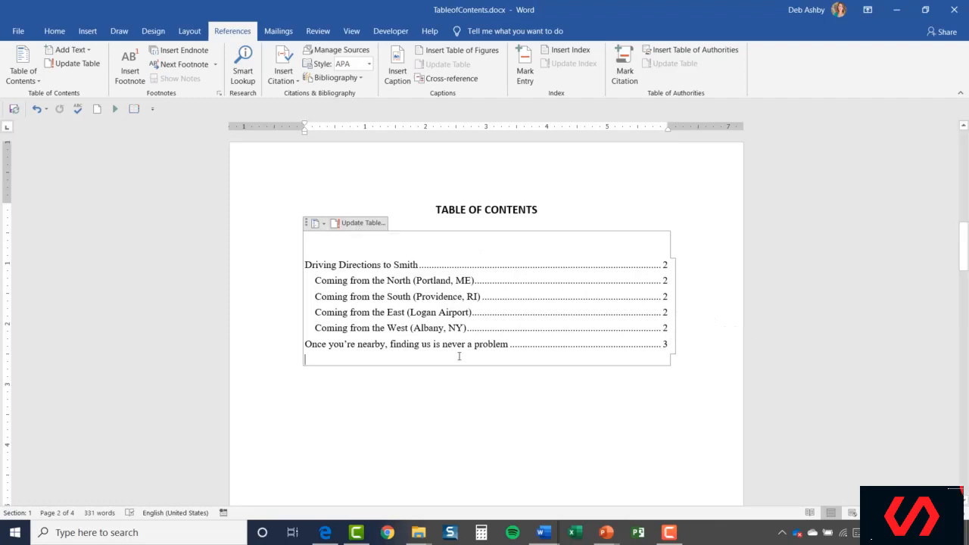
- Insert a page break before the 'Once you're nearby, finding us is never a problem' heading
click(705, 272)
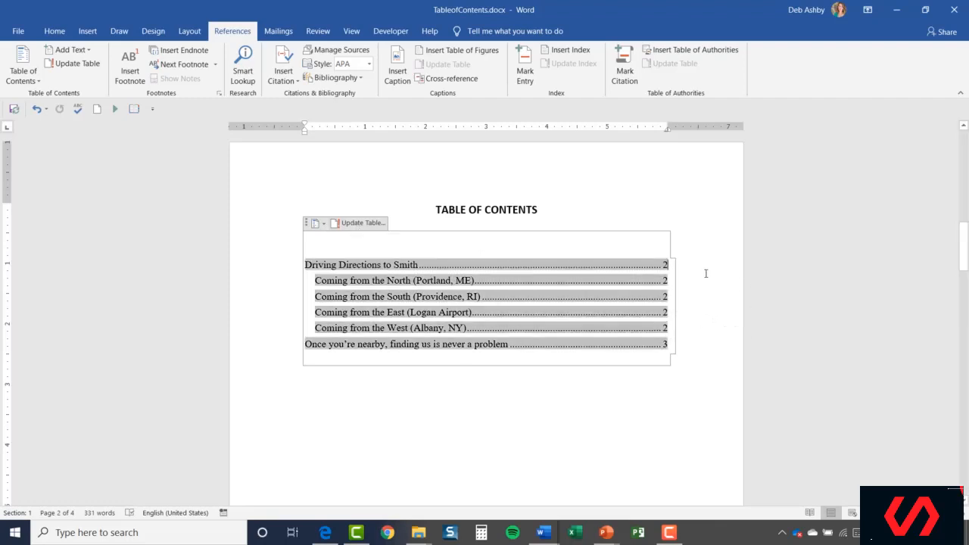
click(560, 395)
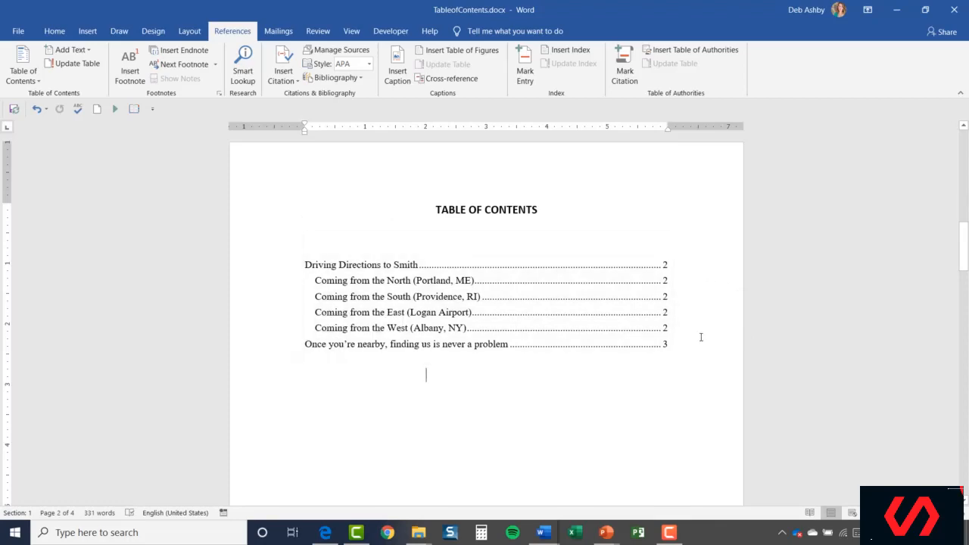
scroll(701, 336, up, 10)
scroll(701, 336, down, 20)
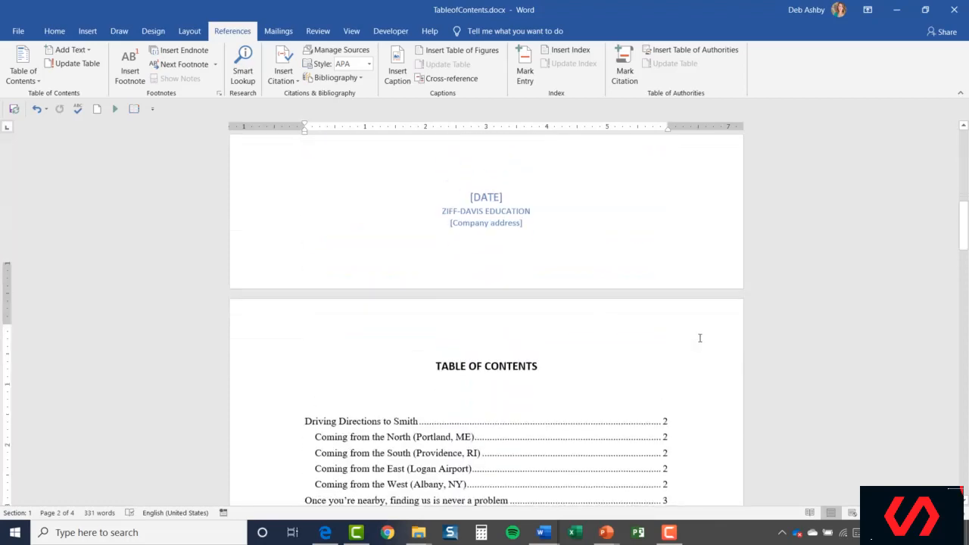
scroll(697, 342, down, 5)
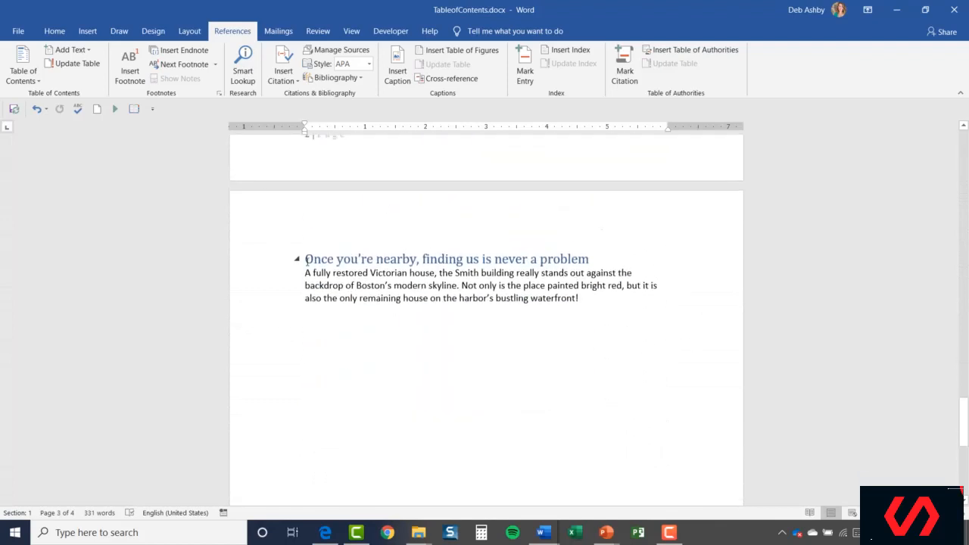
click(305, 259)
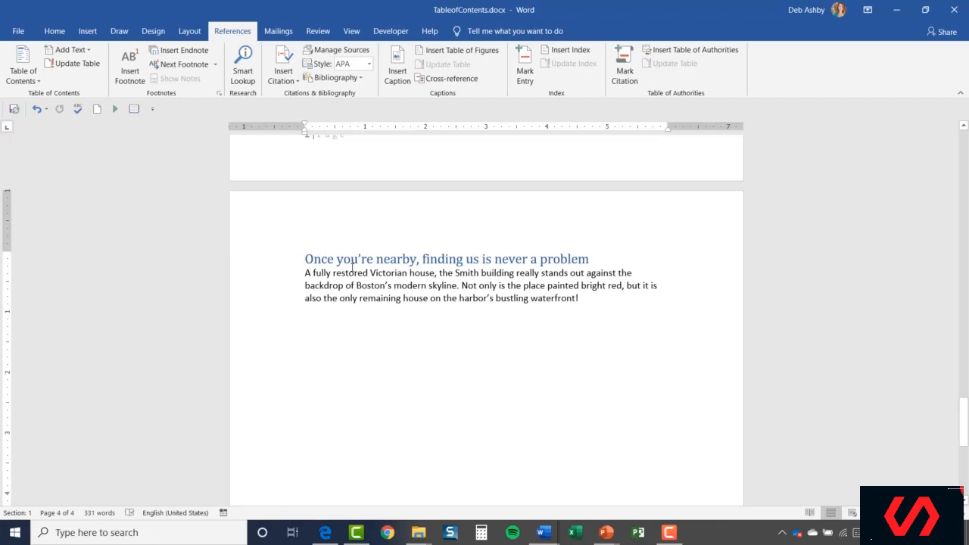
key(ctrl+Return)
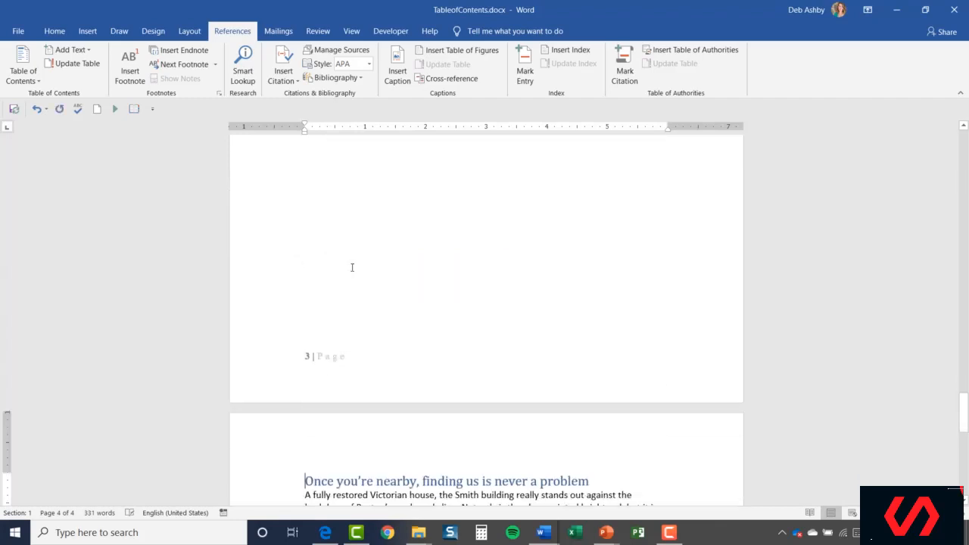
- Update the entire table of contents
scroll(373, 409, down, 3)
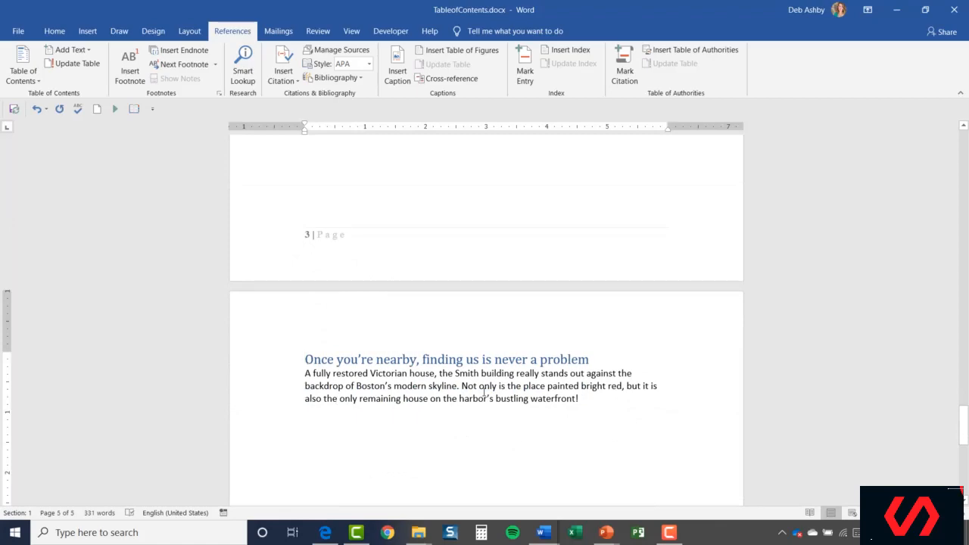
scroll(484, 390, up, 15)
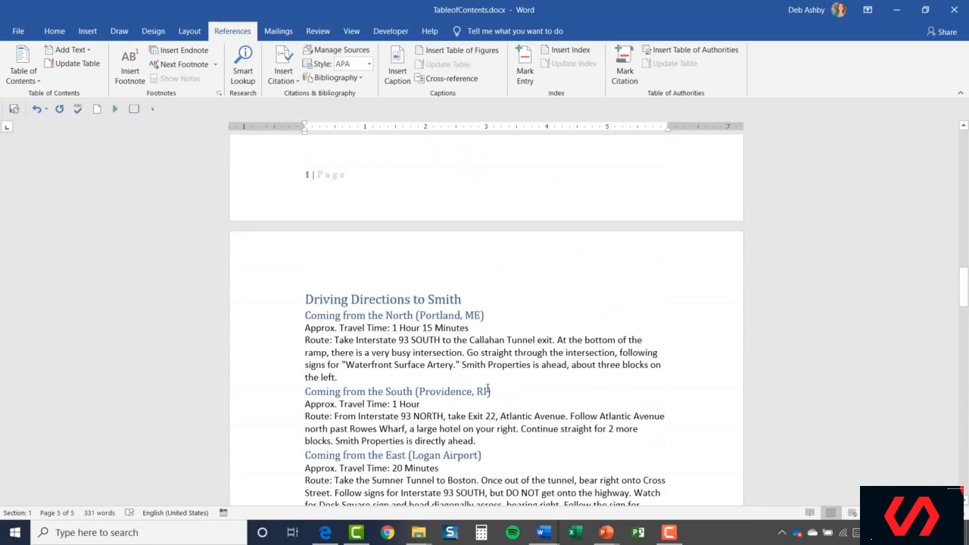
scroll(484, 391, up, 10)
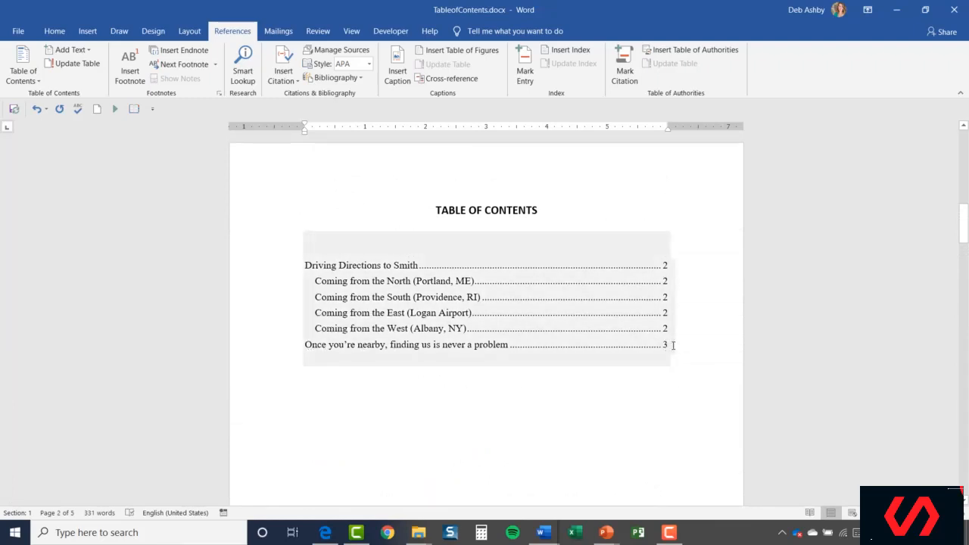
click(547, 299)
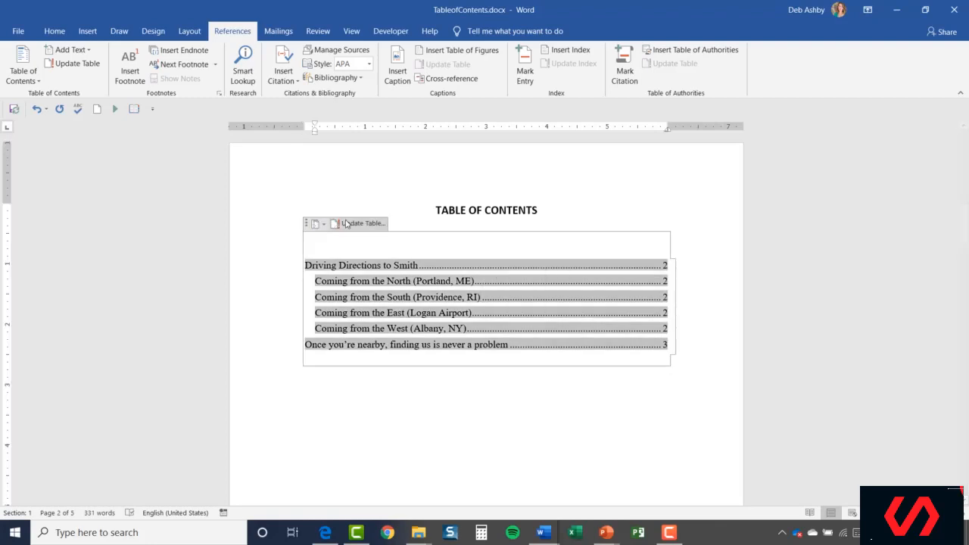
click(360, 224)
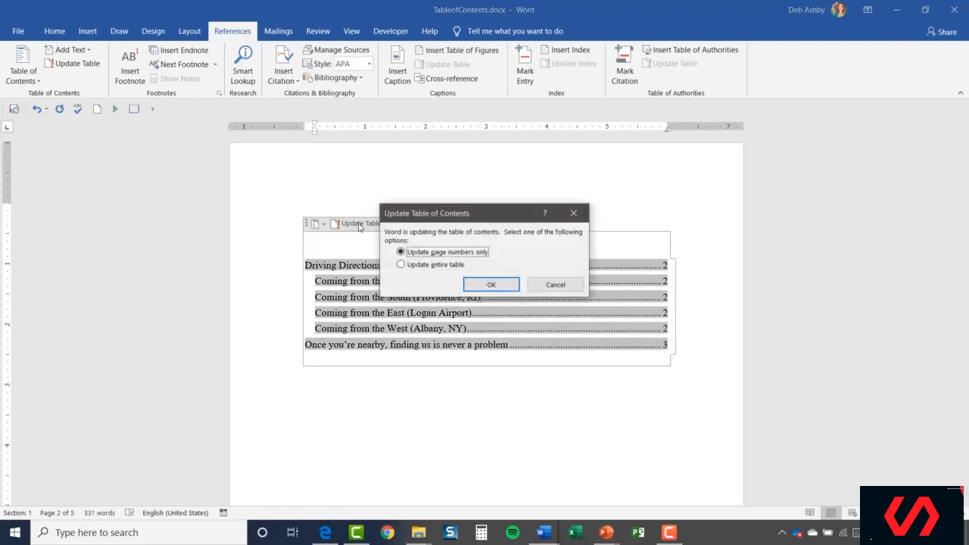
drag(486, 214, 662, 164)
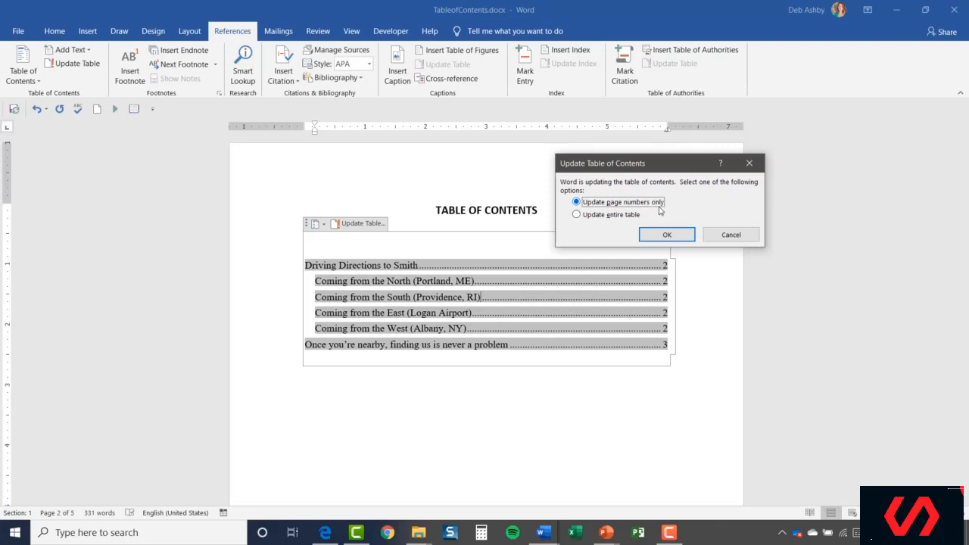
click(577, 216)
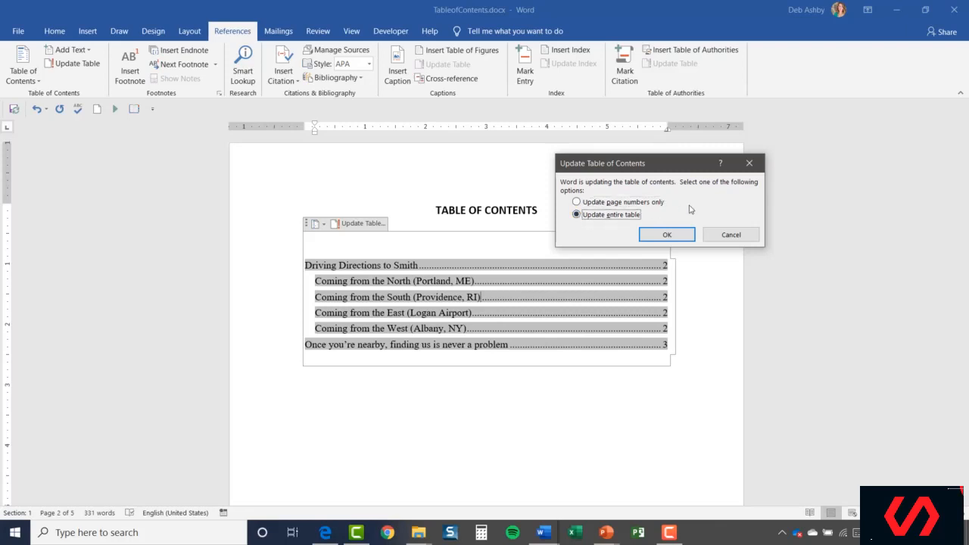
click(666, 235)
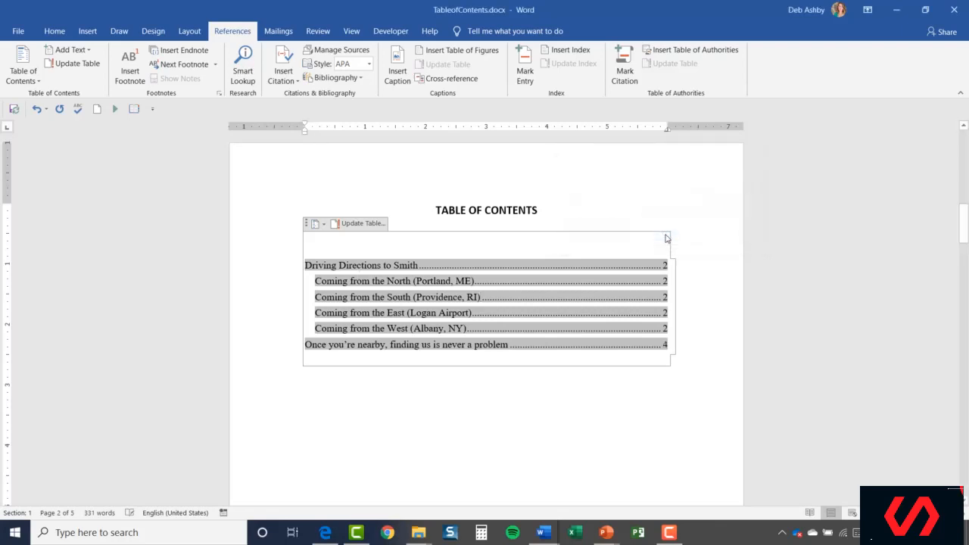
click(663, 378)
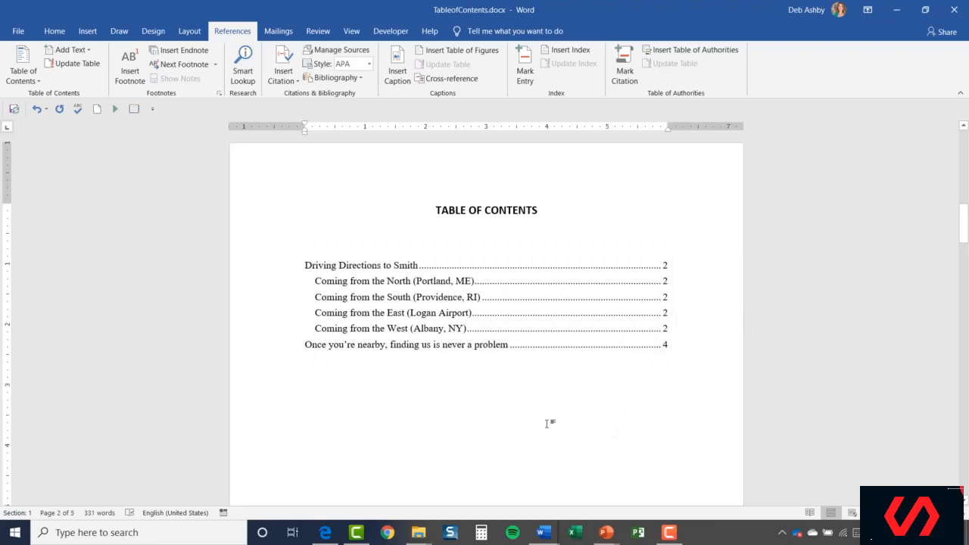
scroll(548, 424, down, 3)
scroll(550, 423, up, 3)
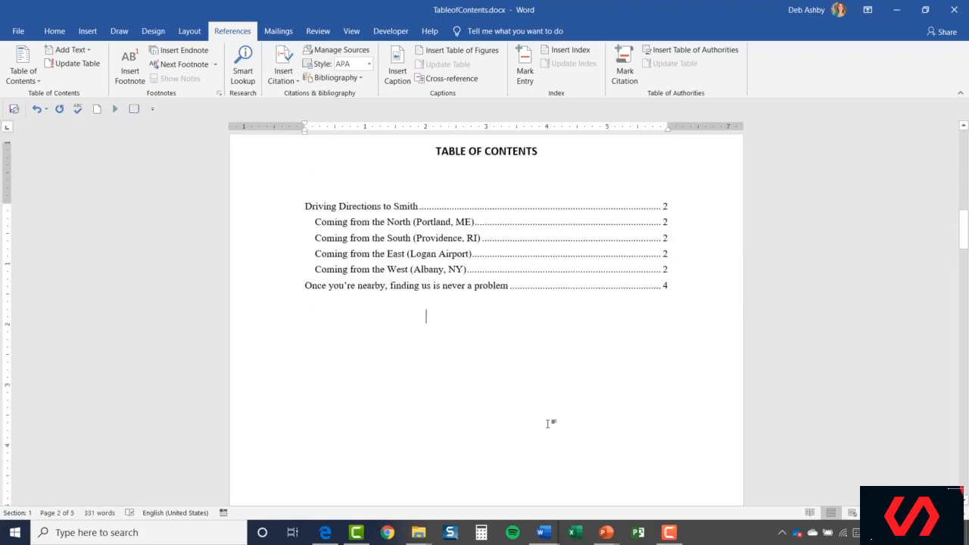